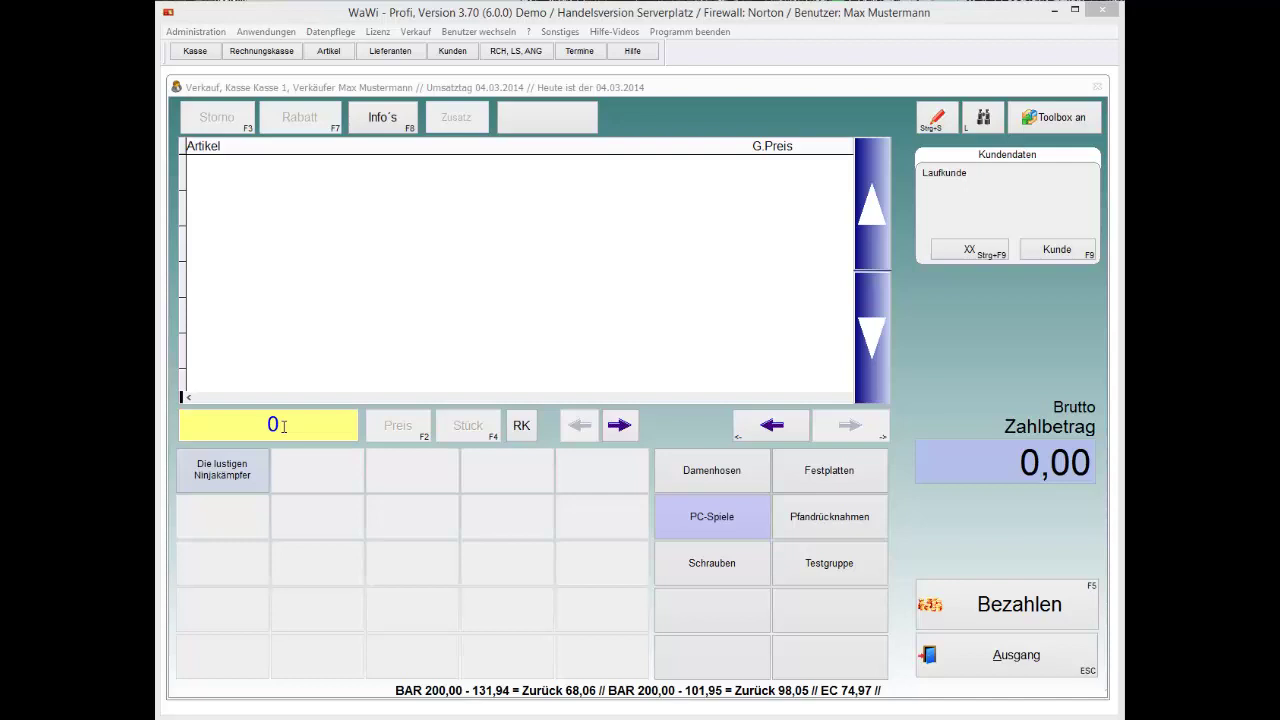
# - Open the receipt copies from the register and display receipt number 1
pyautogui.click(203, 433)
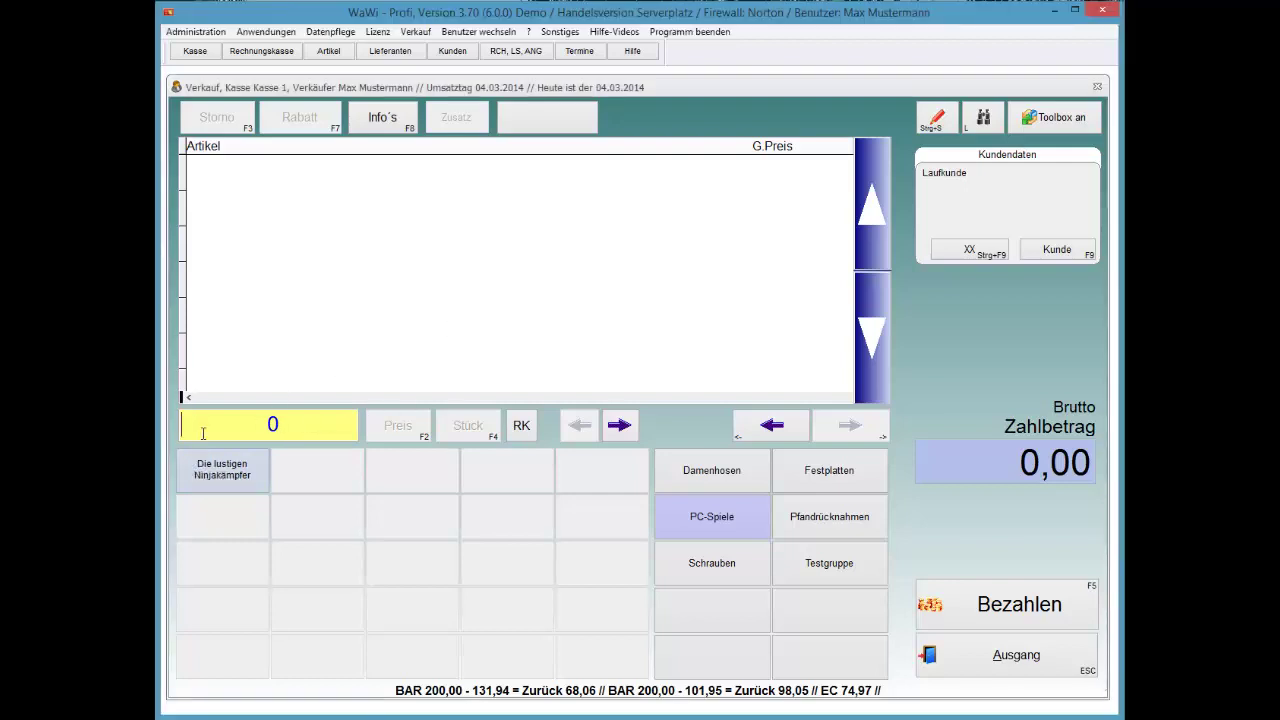
pyautogui.press('b')
pyautogui.press('Down')
pyautogui.press('Down')
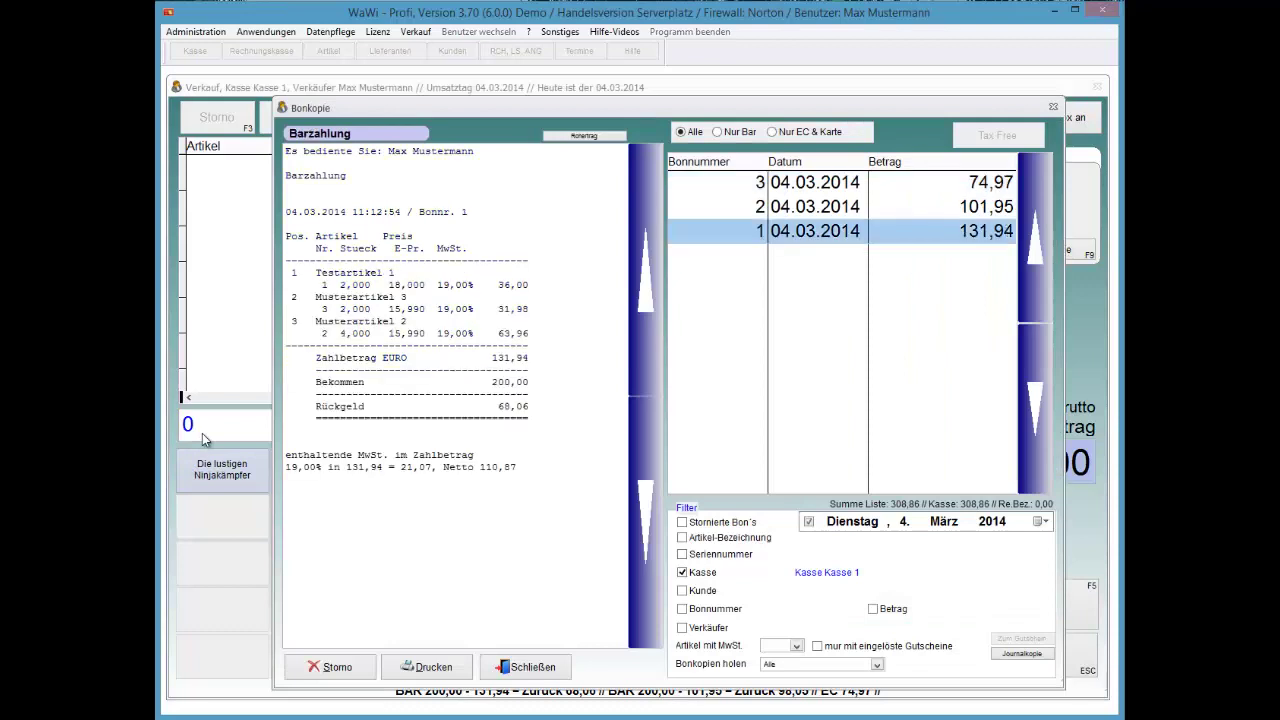
pyautogui.press('Up')
pyautogui.press('Up')
pyautogui.press('Down')
pyautogui.press('Down')
# - Examine the item lines for Testartikel 1, Musterartikel 3 and Musterartikel 2 on receipt 1, and close the receipt copies
pyautogui.press('Tab')
pyautogui.press('Up')
pyautogui.press('Up')
pyautogui.press('Up')
pyautogui.press('Up')
pyautogui.hotkey('shift', 'Down')
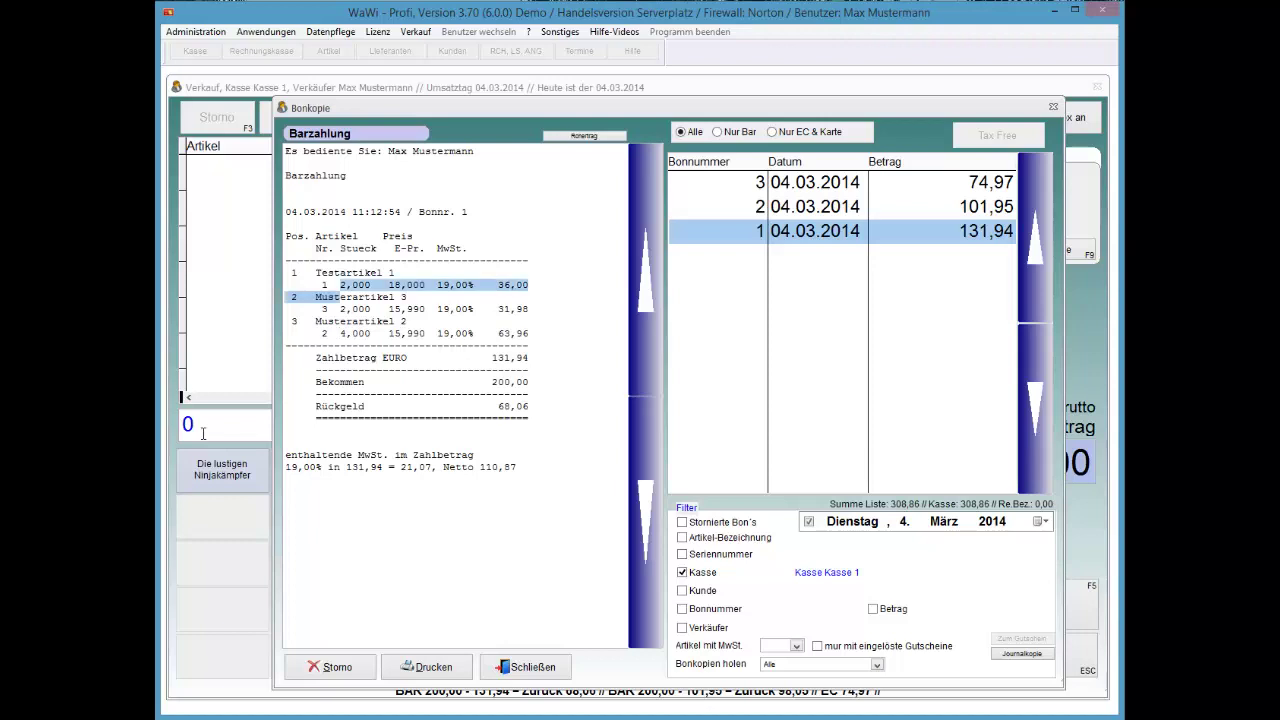
pyautogui.press('Down')
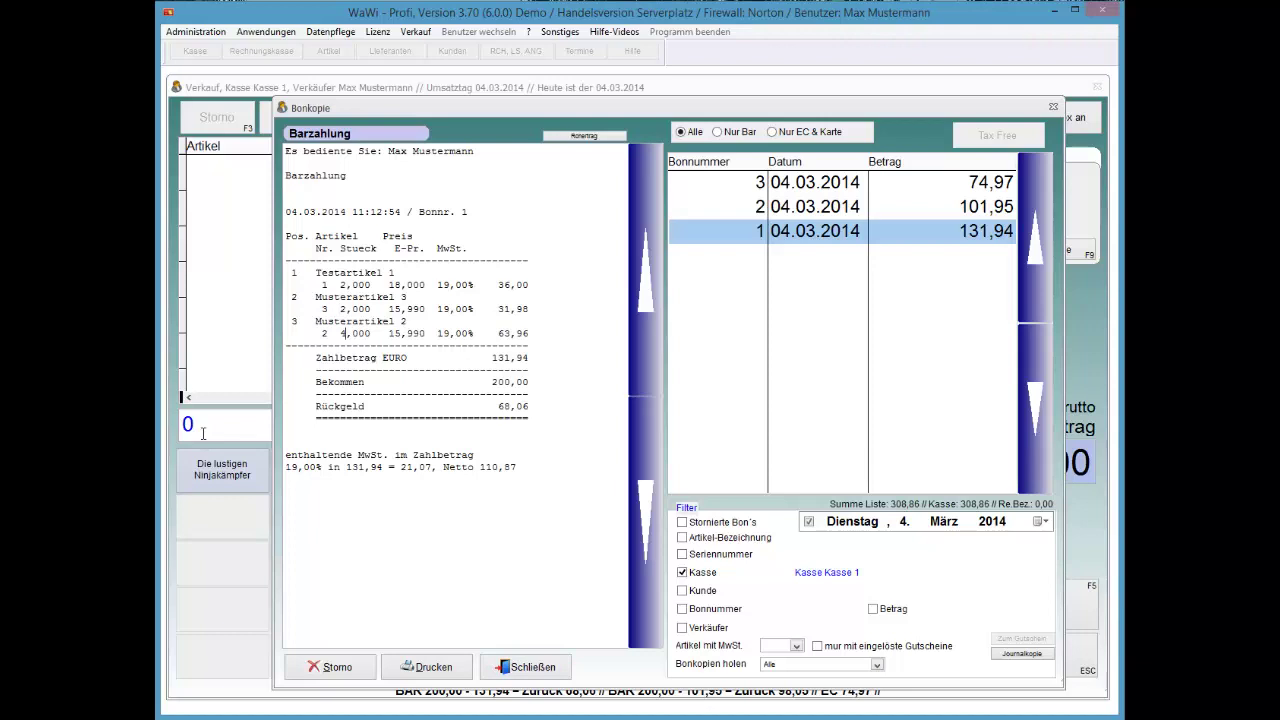
pyautogui.hotkey('shift', 'Left')
pyautogui.hotkey('shift', 'Left')
pyautogui.hotkey('shift', 'Left')
pyautogui.hotkey('shift', 'Left')
pyautogui.hotkey('shift', 'Left')
pyautogui.hotkey('shift', 'Left')
pyautogui.hotkey('shift', 'Left')
pyautogui.hotkey('shift', 'Left')
pyautogui.hotkey('shift', 'Left')
pyautogui.hotkey('shift', 'Left')
pyautogui.hotkey('shift', 'Left')
pyautogui.hotkey('shift', 'Left')
pyautogui.hotkey('shift', 'Left')
pyautogui.hotkey('shift', 'Left')
pyautogui.hotkey('shift', 'Left')
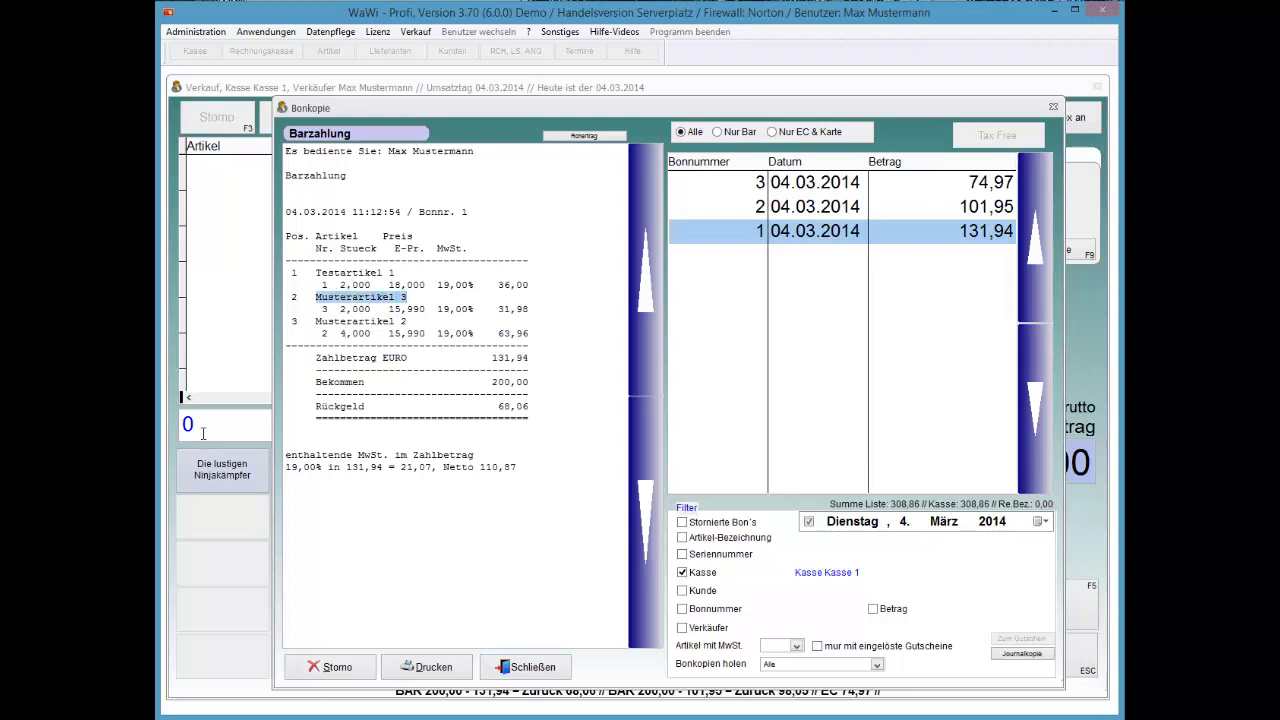
pyautogui.press('Down')
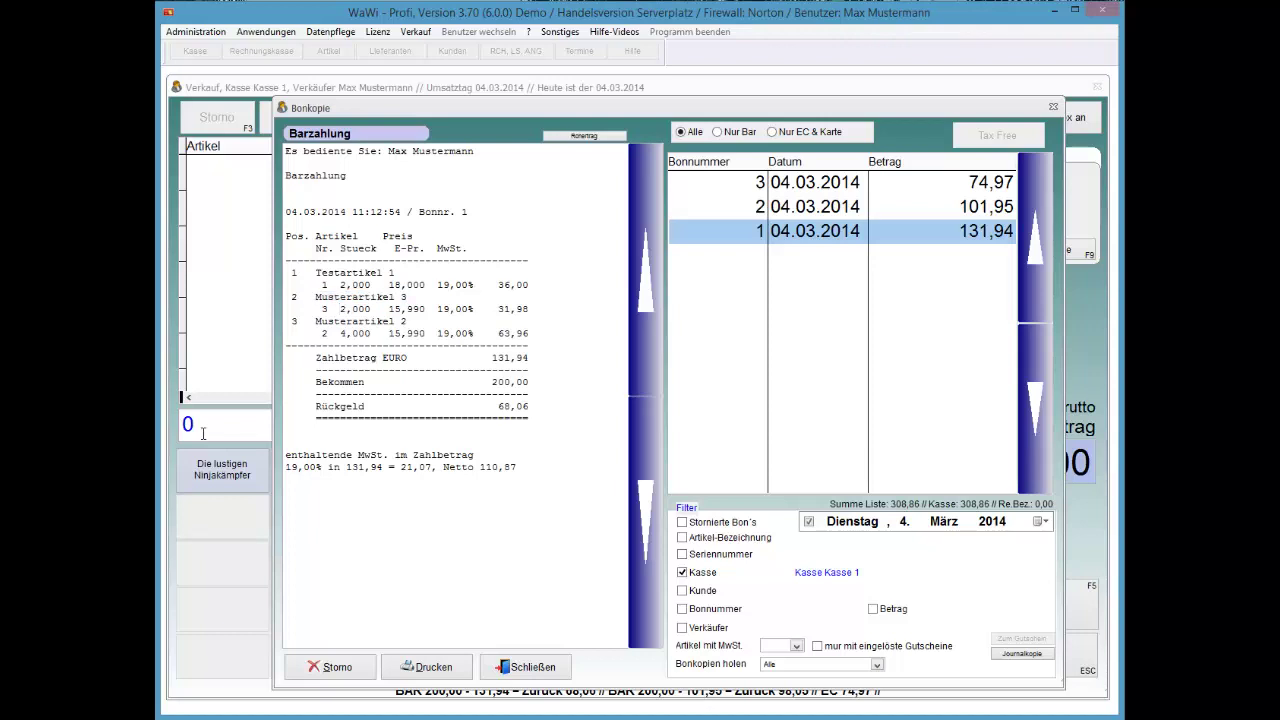
pyautogui.hotkey('shift', 'Left')
pyautogui.hotkey('shift', 'Left')
pyautogui.hotkey('shift', 'Left')
pyautogui.hotkey('shift', 'Left')
pyautogui.hotkey('shift', 'Left')
pyautogui.hotkey('shift', 'Left')
pyautogui.hotkey('shift', 'Left')
pyautogui.hotkey('shift', 'Left')
pyautogui.hotkey('shift', 'Left')
pyautogui.hotkey('shift', 'Left')
pyautogui.hotkey('shift', 'Left')
pyautogui.press('Down')
pyautogui.press('Escape')
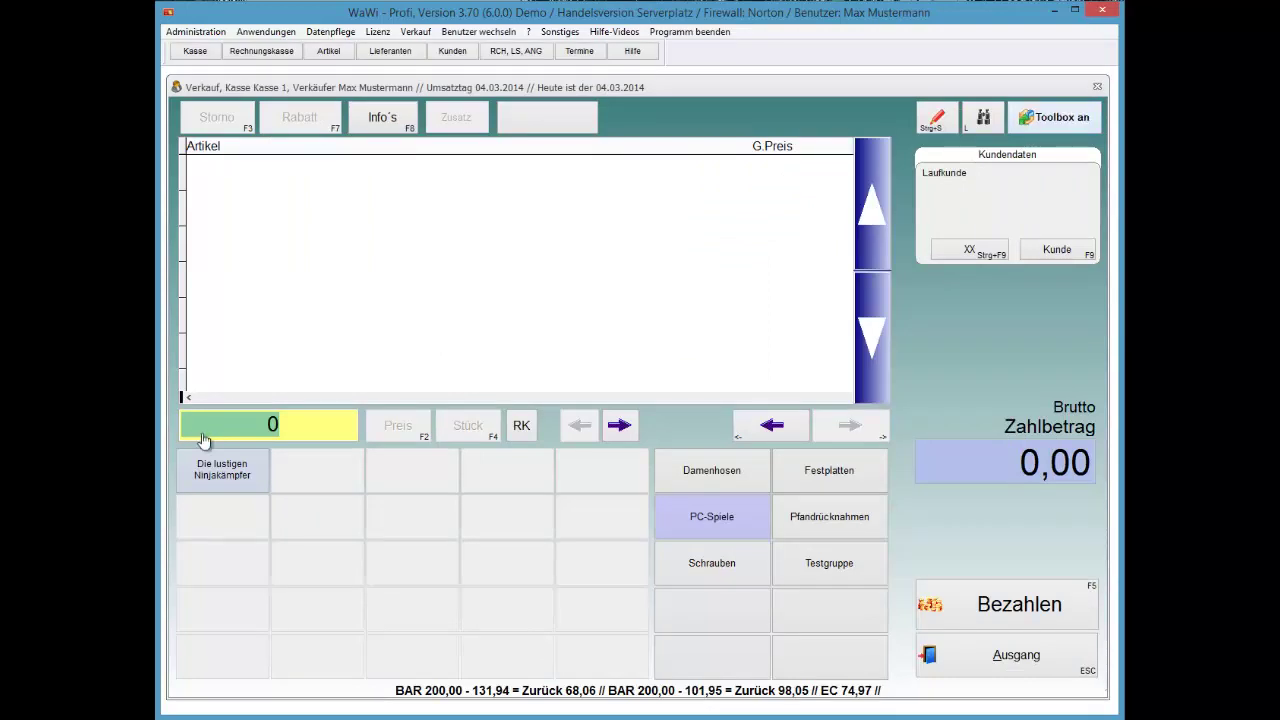
# - Start an article return from a sold receipt (Artikelrücknahme aus Bon) and open its extended receipt search
pyautogui.press('t')
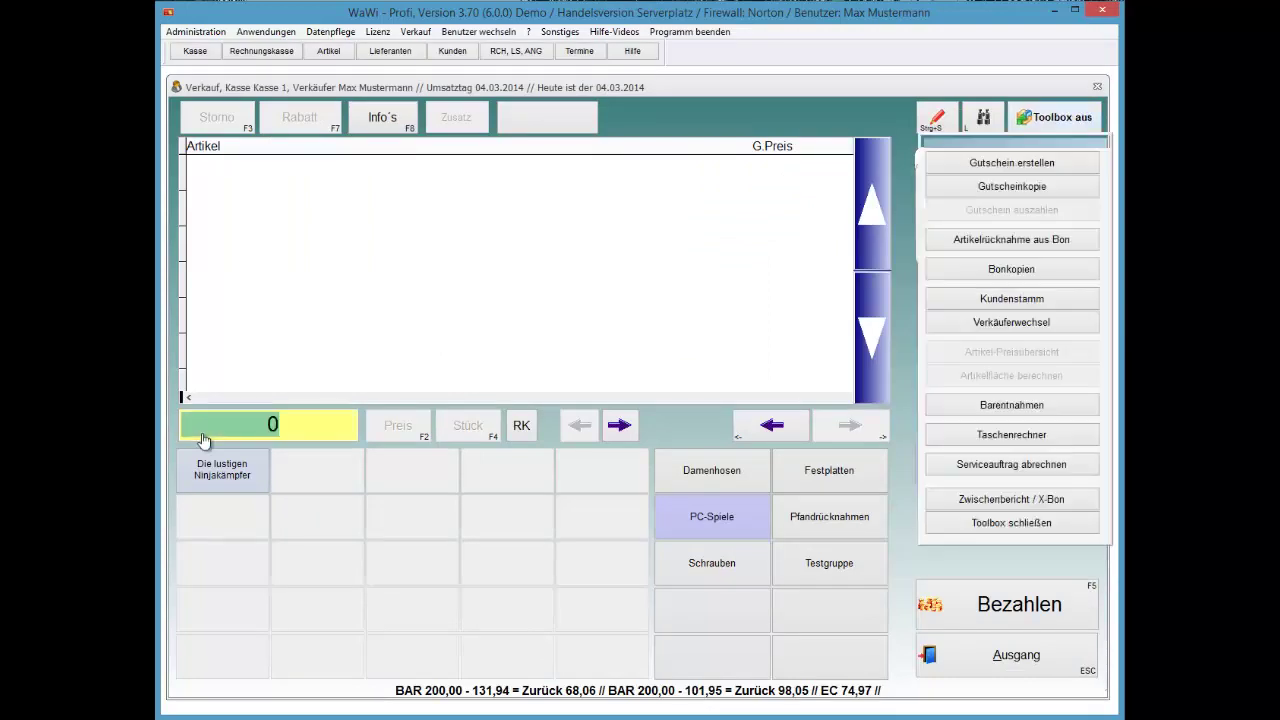
pyautogui.press('Down')
pyautogui.press('Down')
pyautogui.press('Down')
pyautogui.press('Return')
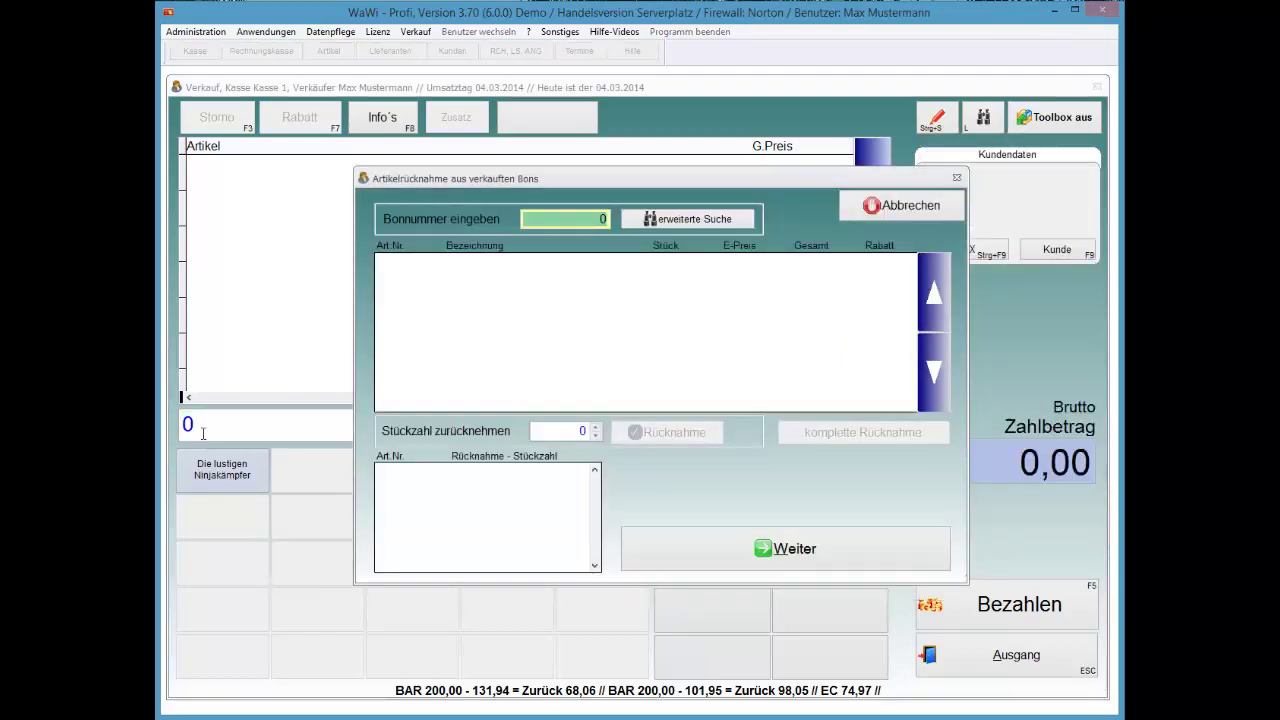
pyautogui.press('Tab')
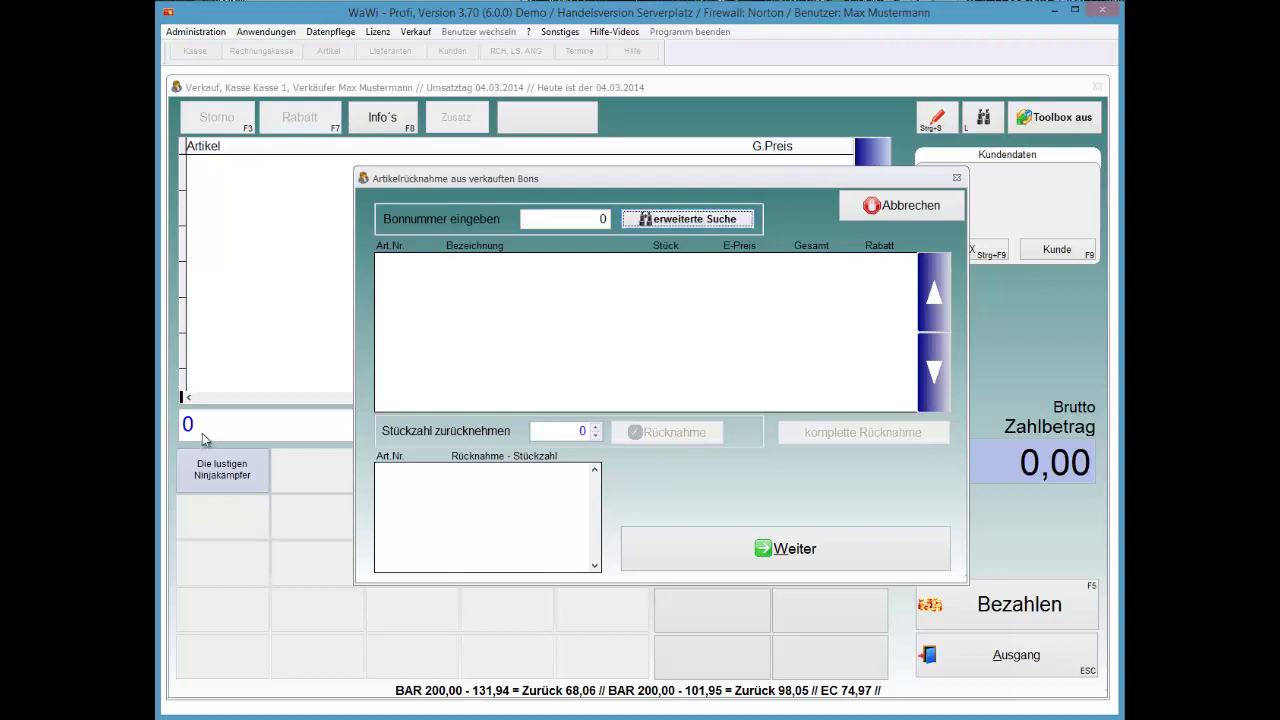
pyautogui.press('Return')
# - Filter the receipts by Bonnummer 1 and load the matching receipt into the article return
pyautogui.press('Down')
pyautogui.press('Down')
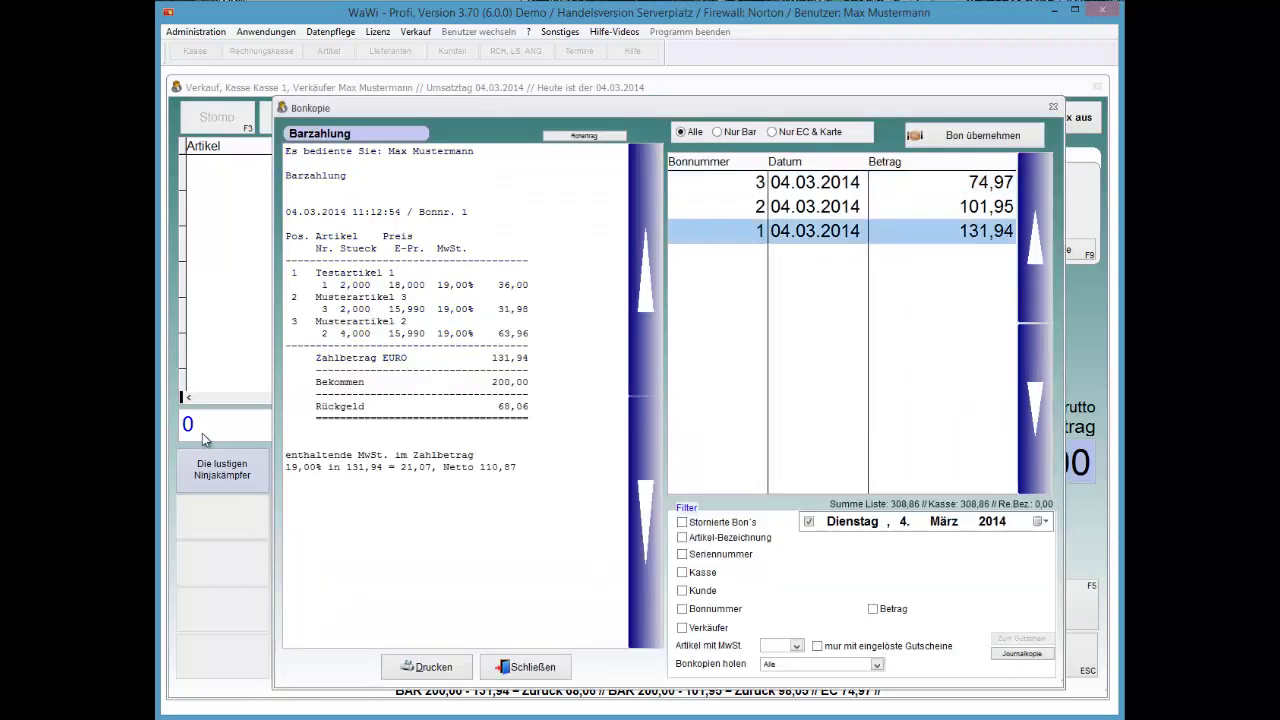
pyautogui.press('Tab')
pyautogui.press('Tab')
pyautogui.hotkey('shift', 'Tab')
pyautogui.press('Tab')
pyautogui.press('space')
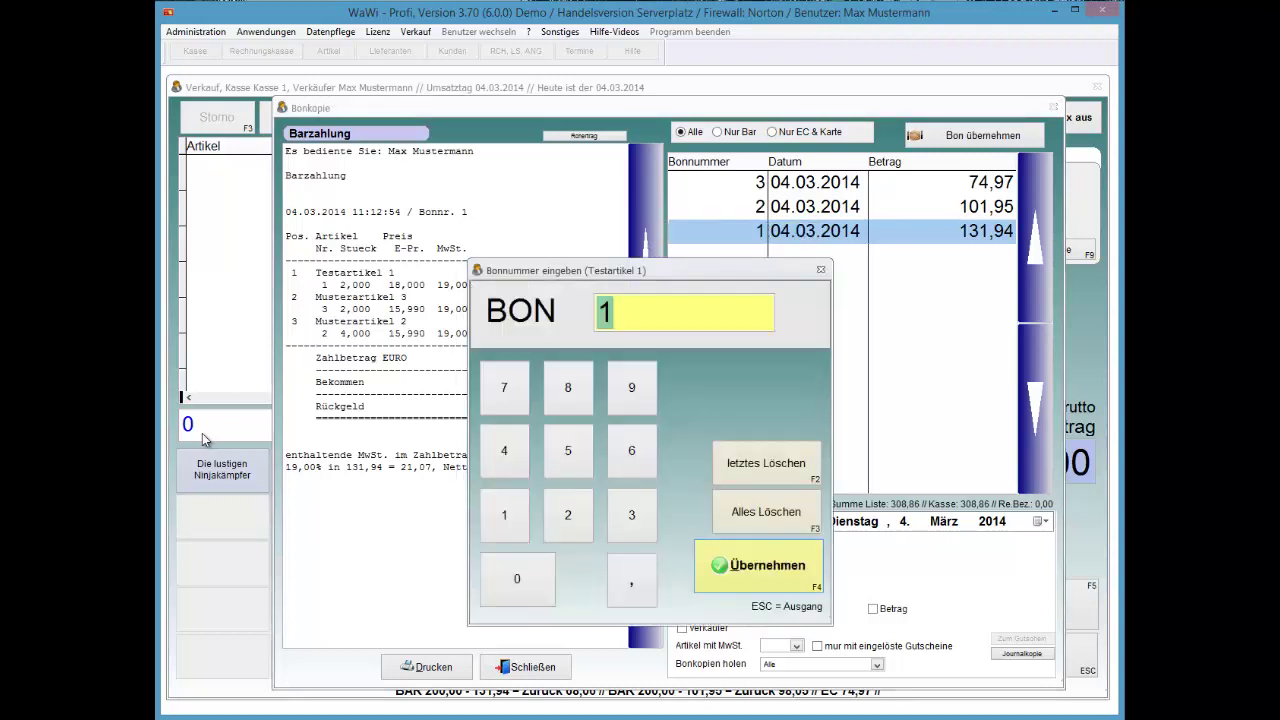
pyautogui.press('Return')
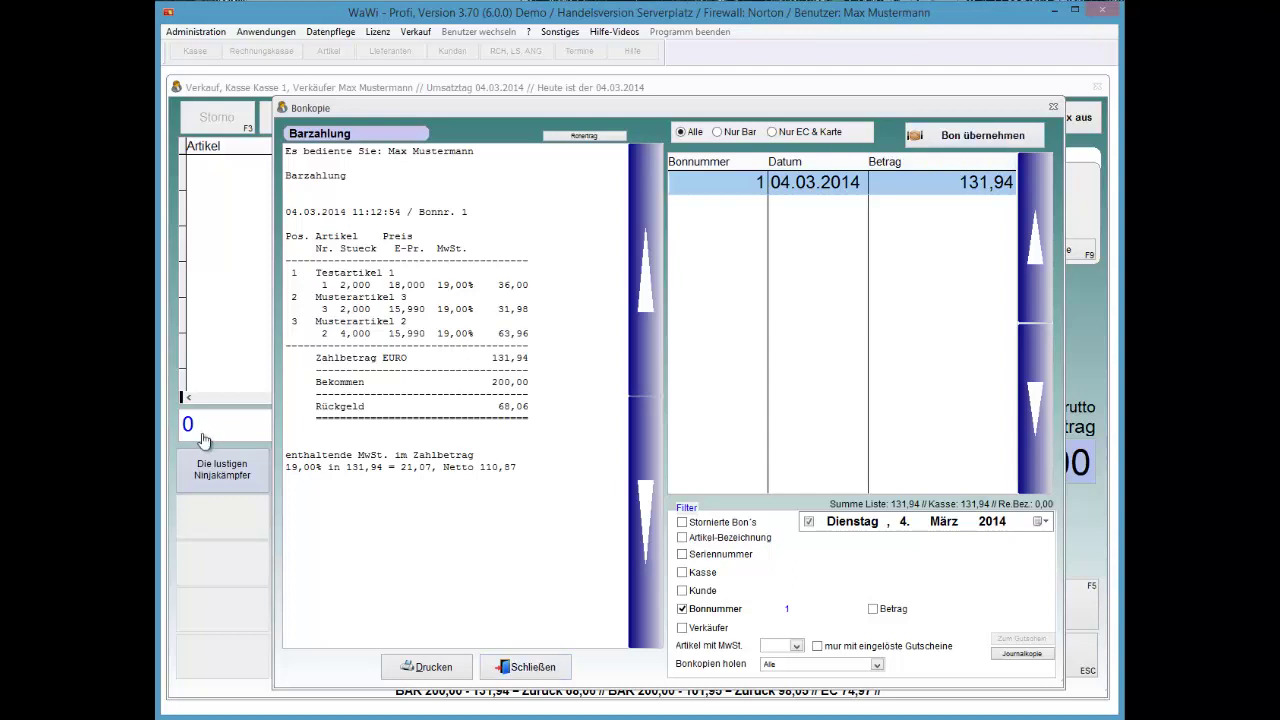
pyautogui.press('Return')
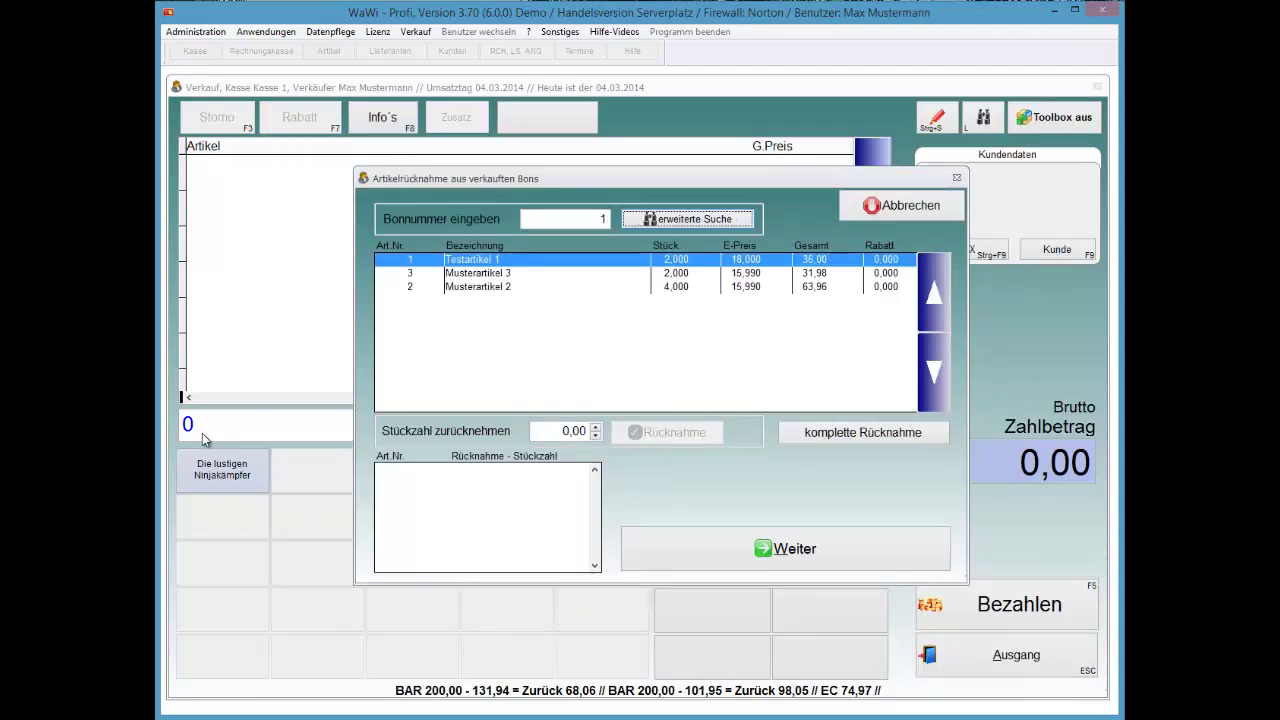
# - Record the return of 1 piece of Musterartikel 3 from the receipt
pyautogui.press('Down')
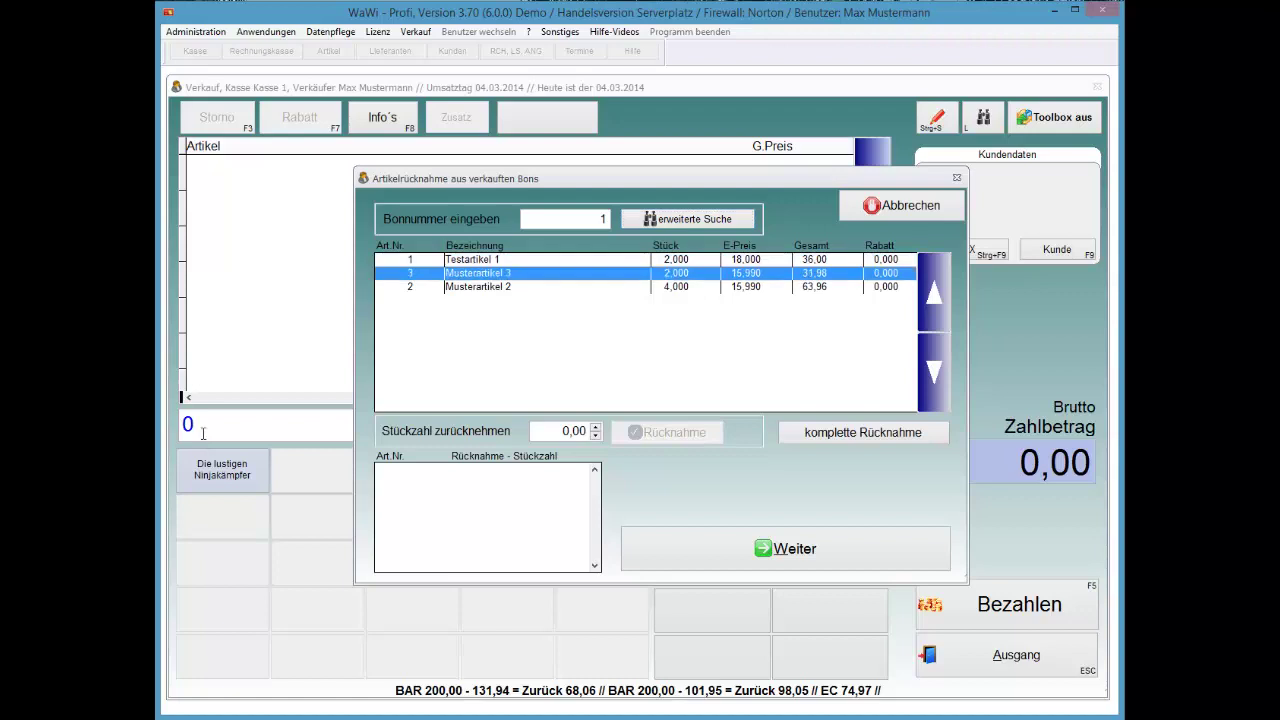
pyautogui.press('Tab')
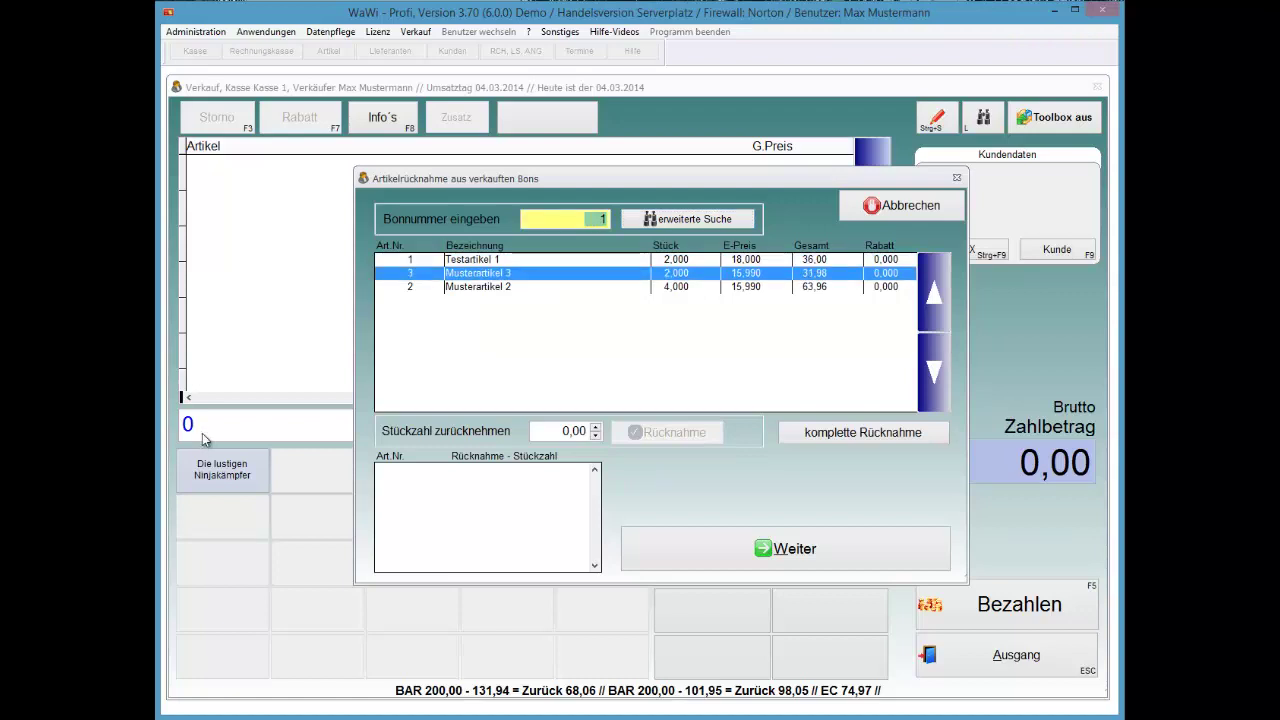
pyautogui.press('Tab')
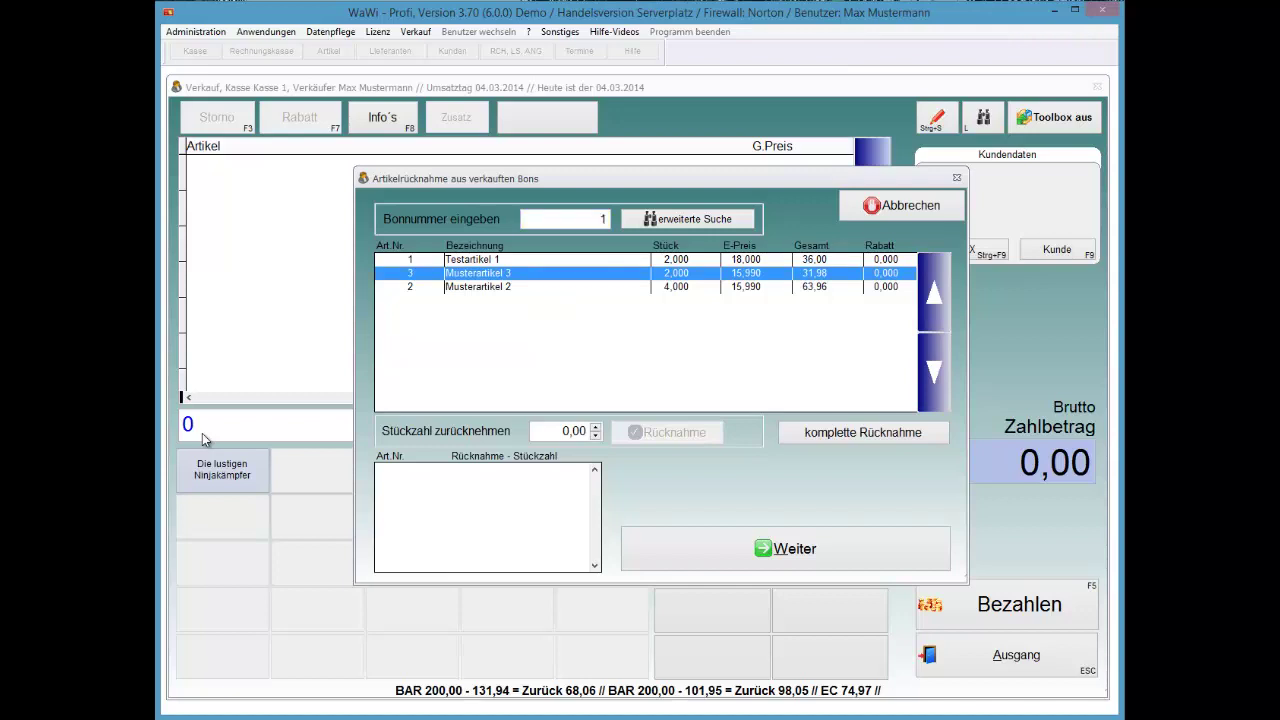
pyautogui.press('Tab')
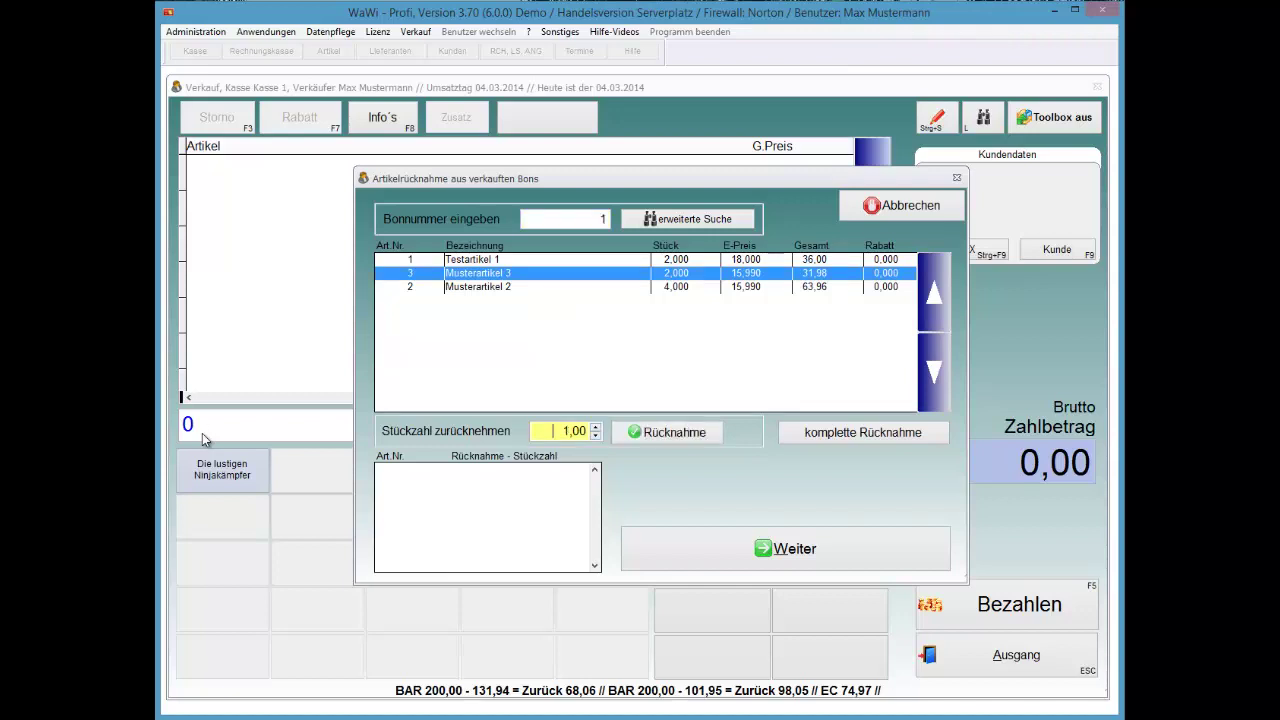
pyautogui.press('Up')
pyautogui.press('Down')
pyautogui.press('Return')
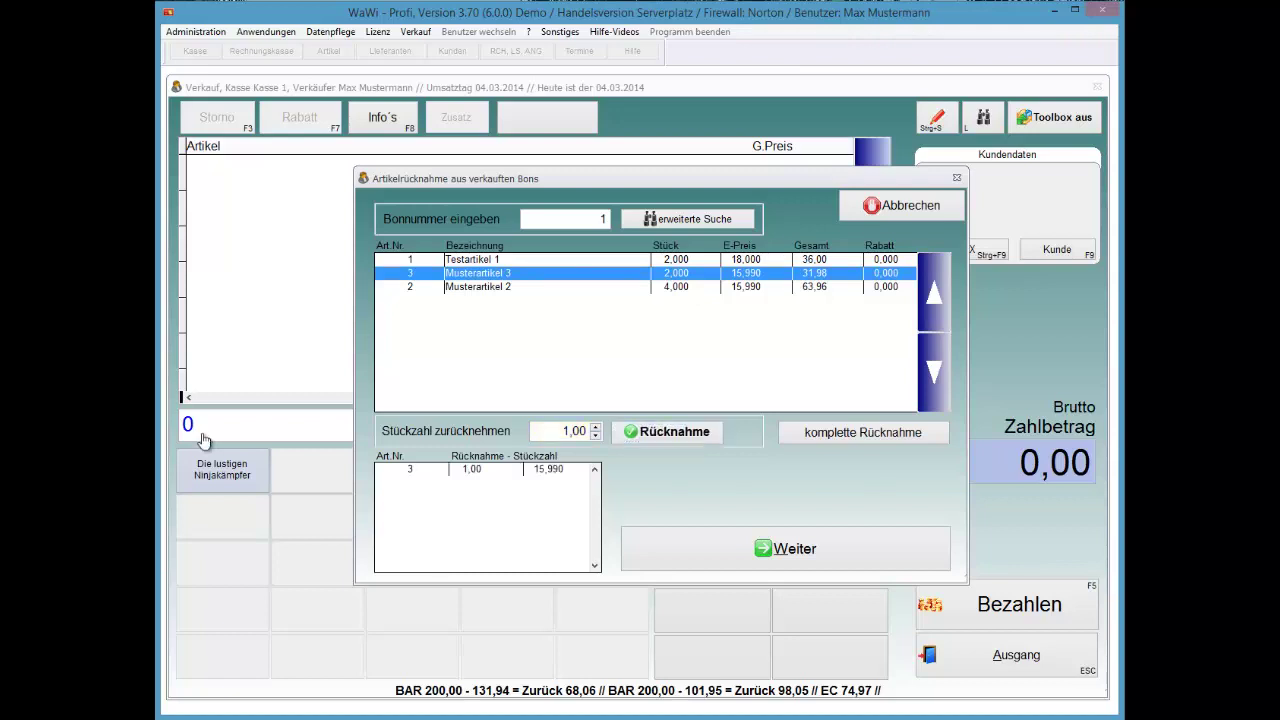
# - Record the return of 2 pieces of Musterartikel 2 and transfer the recorded returns to the sale
pyautogui.press('Down')
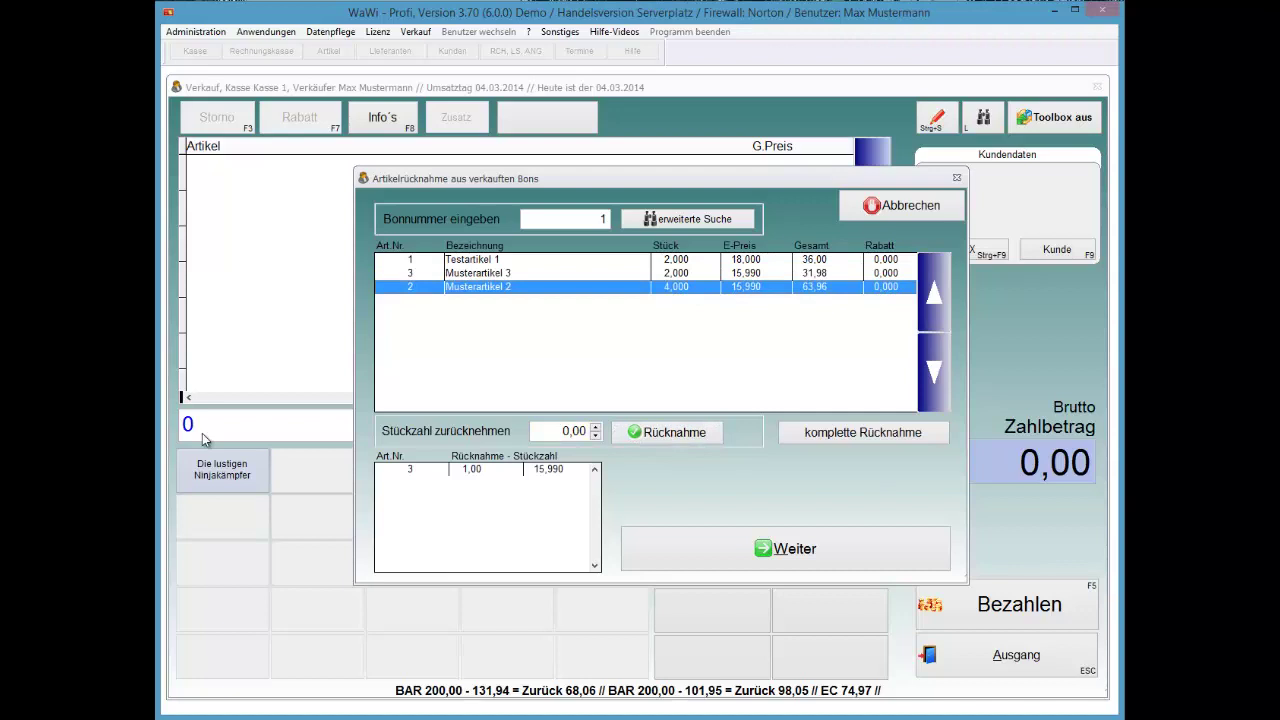
pyautogui.press('Tab')
pyautogui.write('2')
pyautogui.press('Return')
pyautogui.press('Tab')
pyautogui.press('Down')
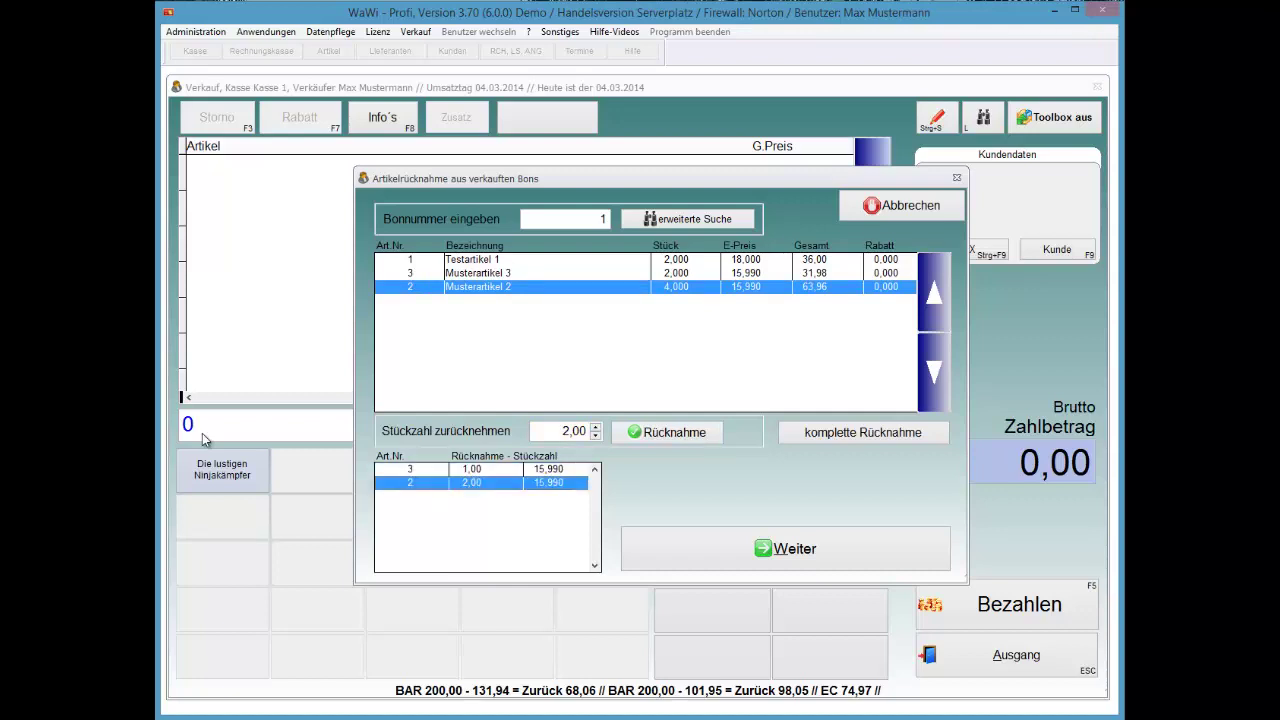
pyautogui.press('Tab')
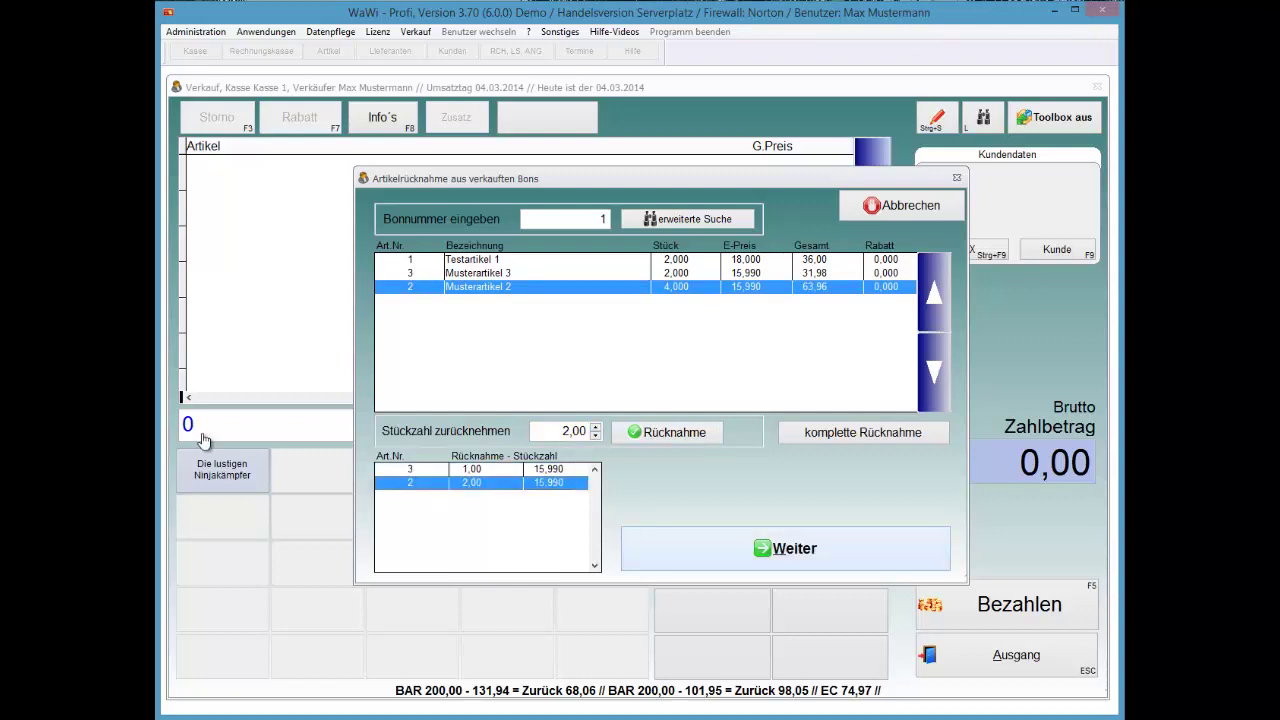
pyautogui.press('Return')
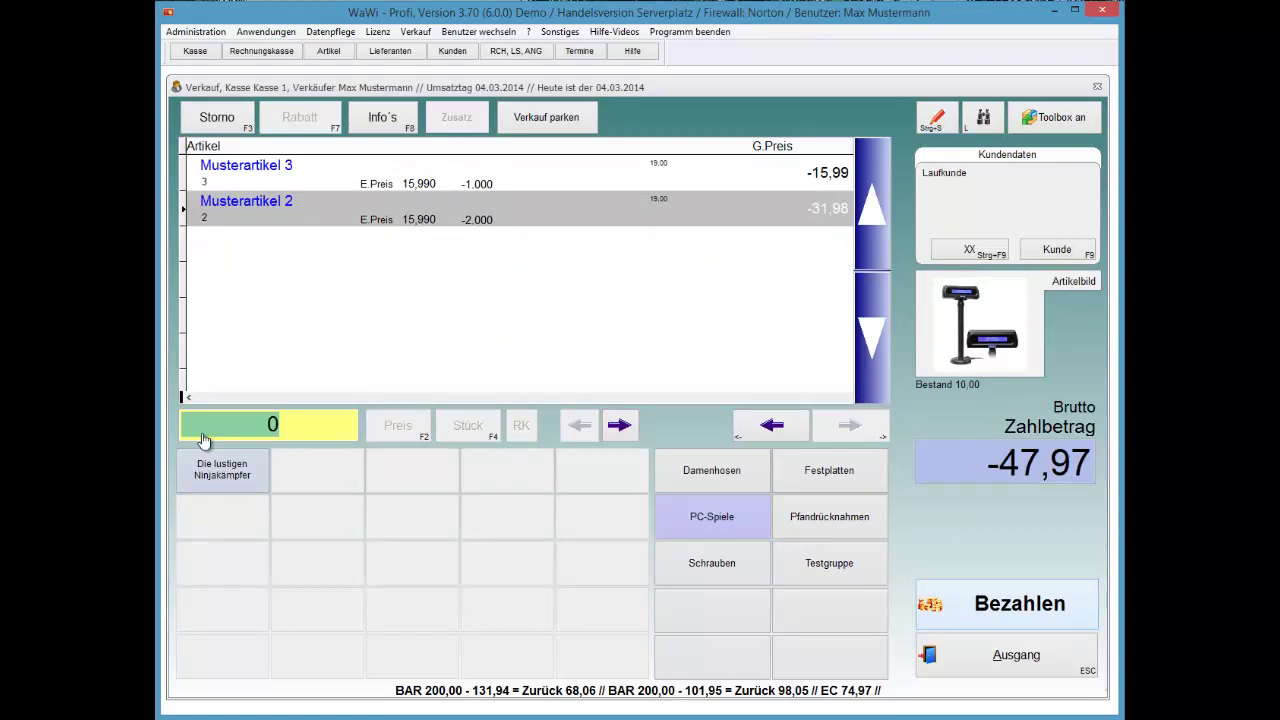
# - Complete the return by paying out the amount (Betrag auszahlen) and print the receipt
pyautogui.press('F5')
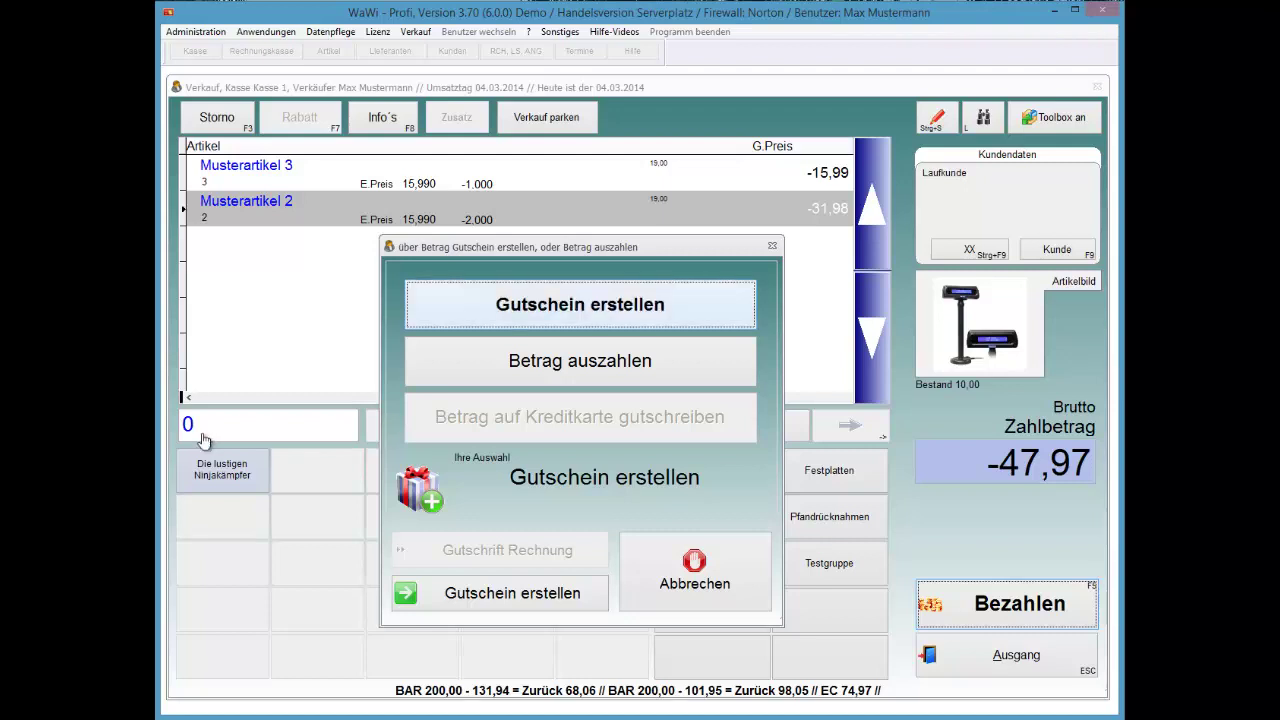
pyautogui.press('Down')
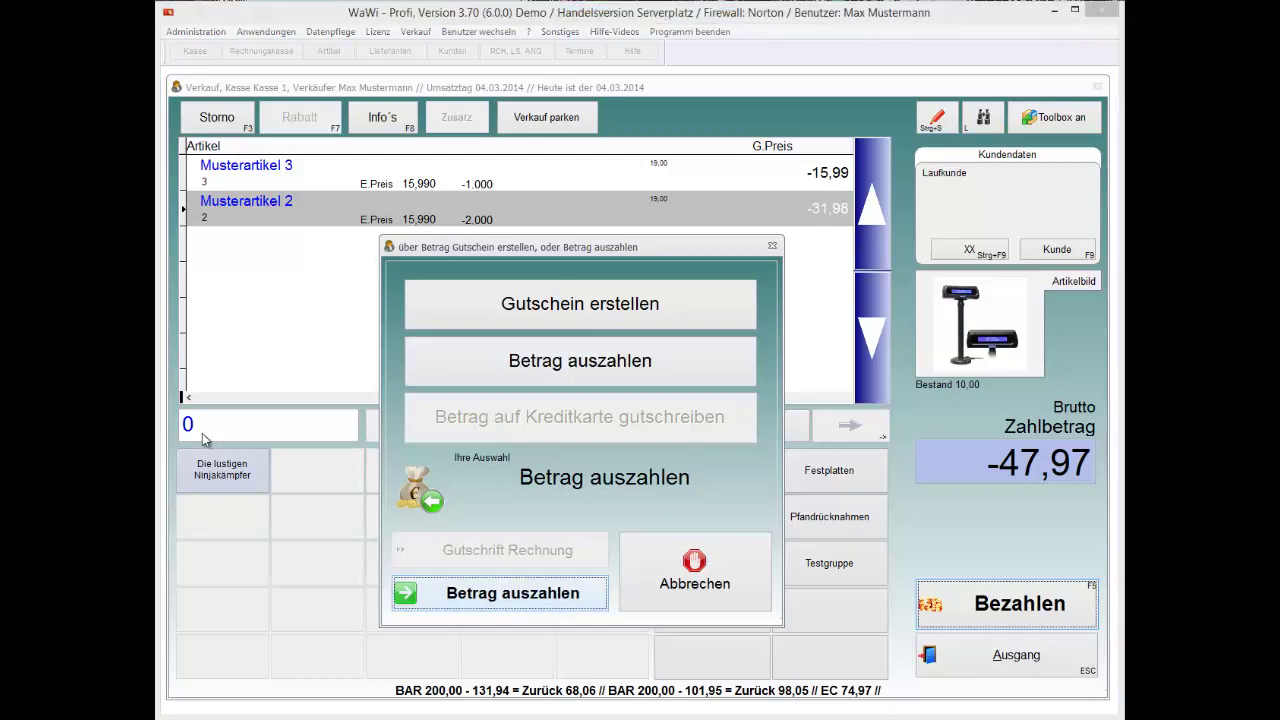
pyautogui.press('Return')
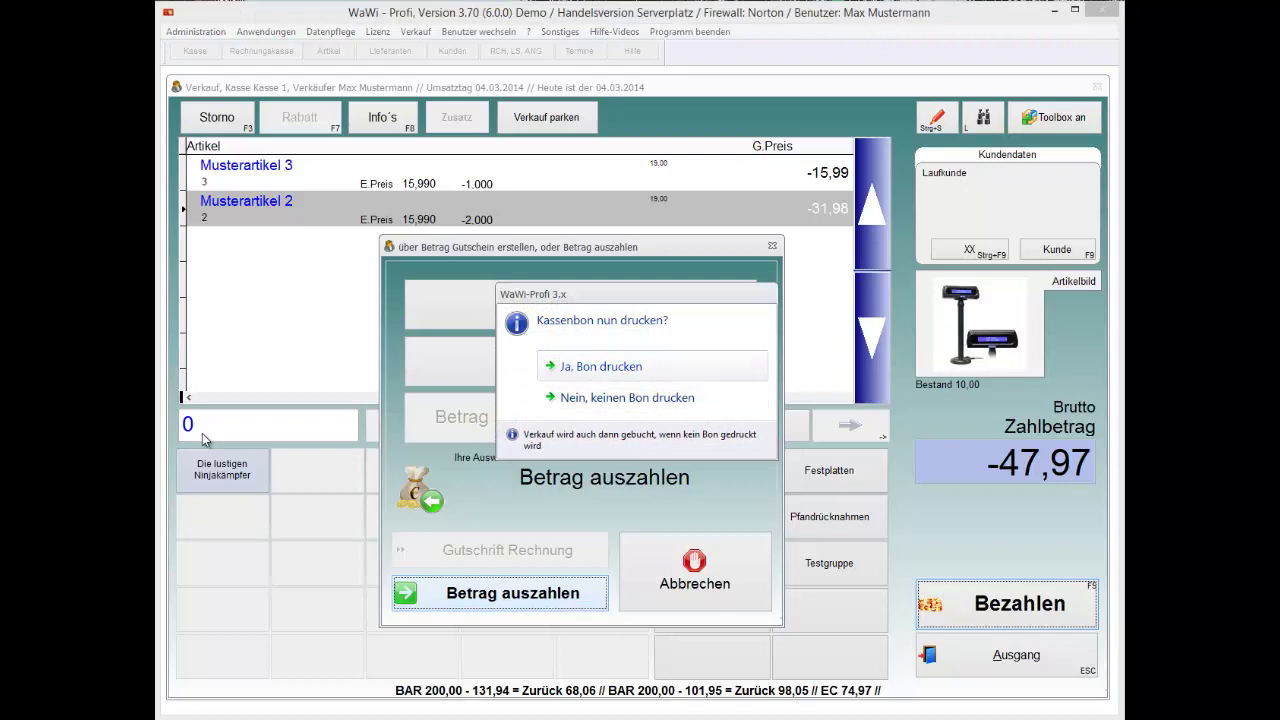
pyautogui.press('Return')
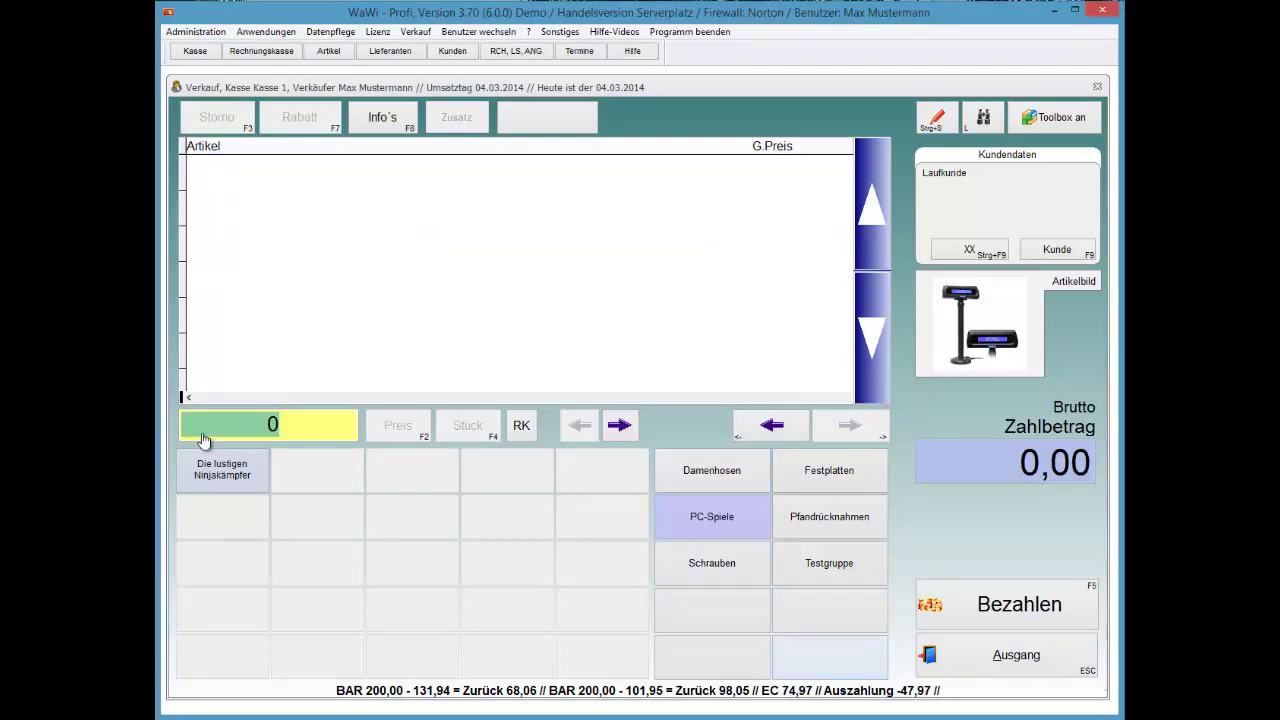
# - Review the payout receipt and its return notes in the receipt copies, then close them
pyautogui.press('b')
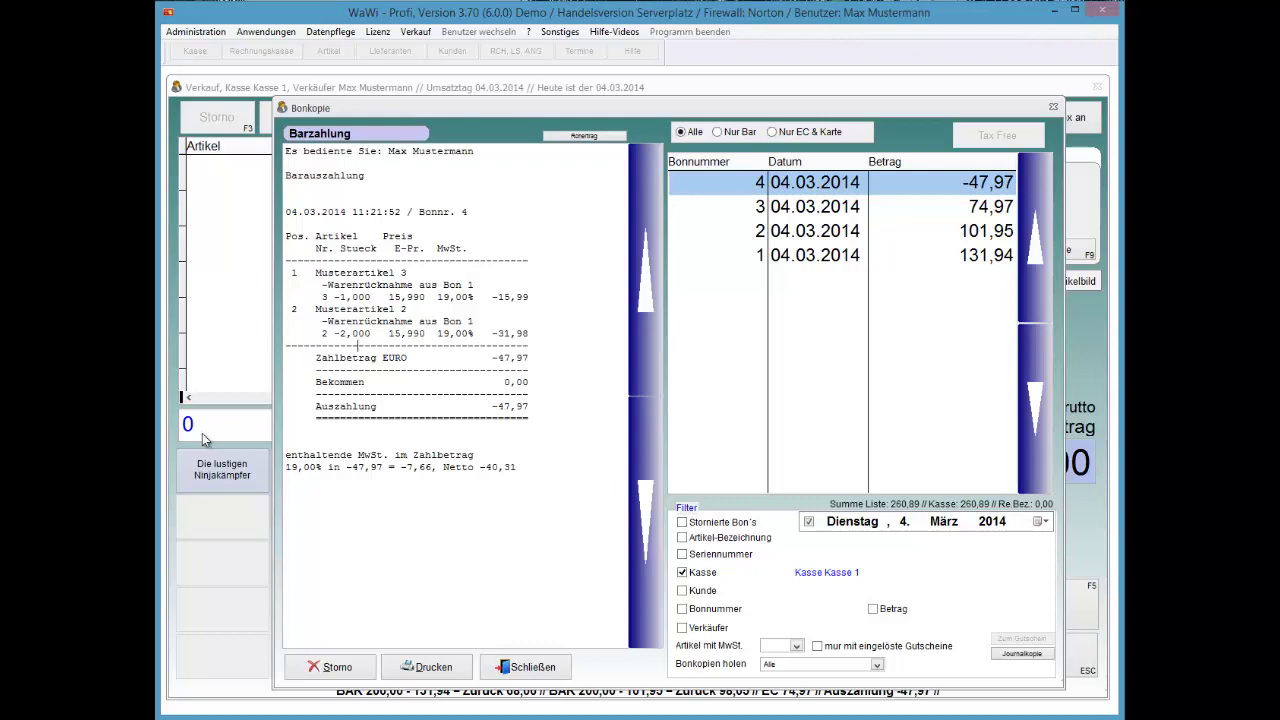
pyautogui.press('End')
pyautogui.press('Home')
pyautogui.press('Return')
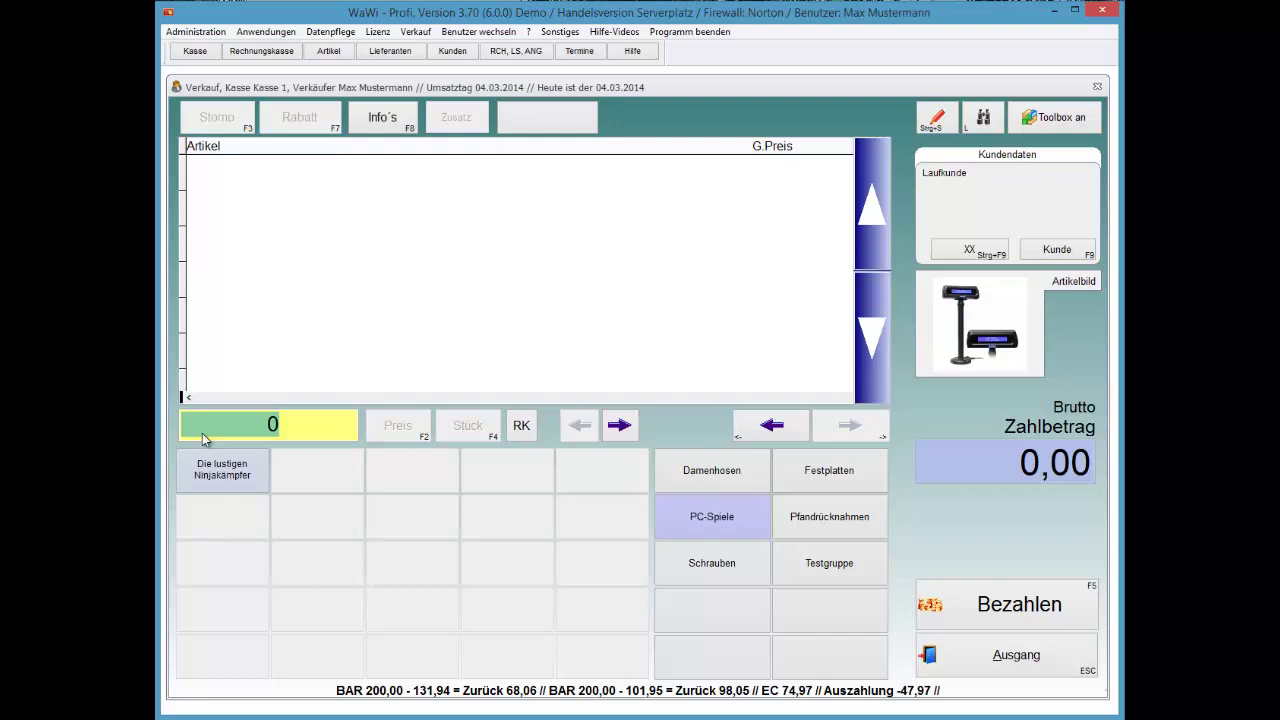
# - Add 1 piece of Pinke M12 Schrauben 100mm from the Schrauben group to the sale
pyautogui.press('Down')
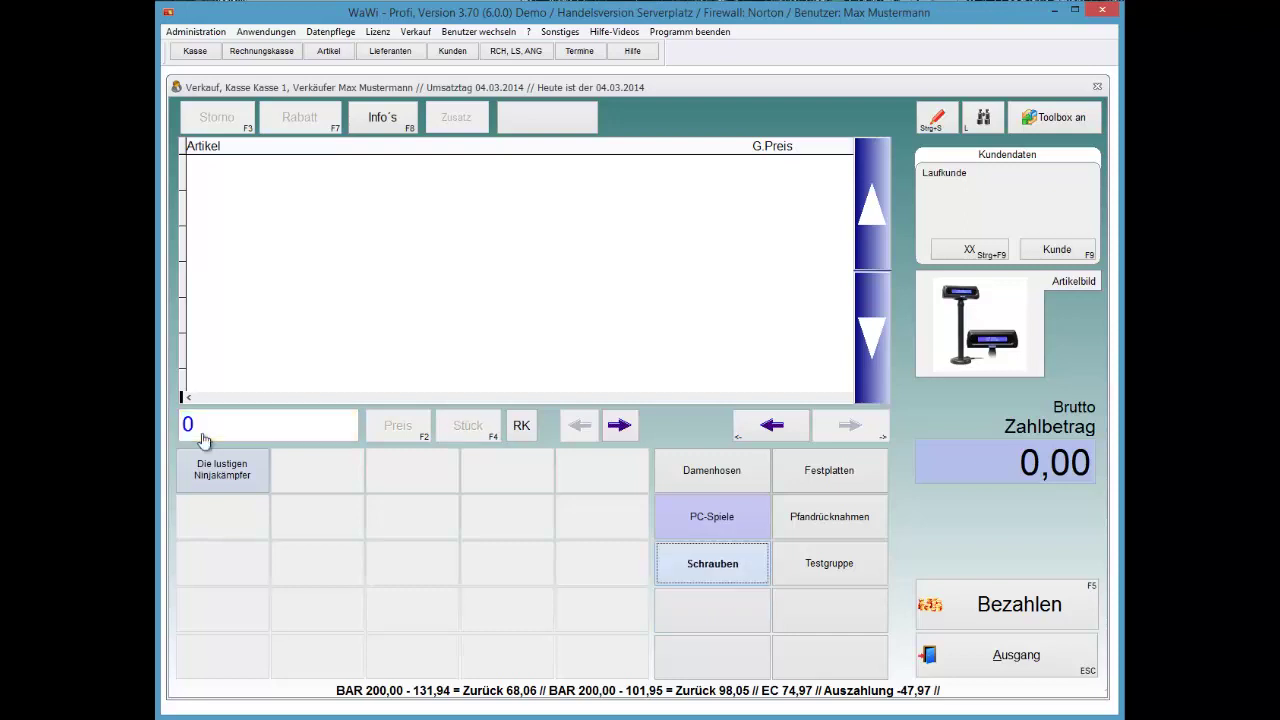
pyautogui.press('Return')
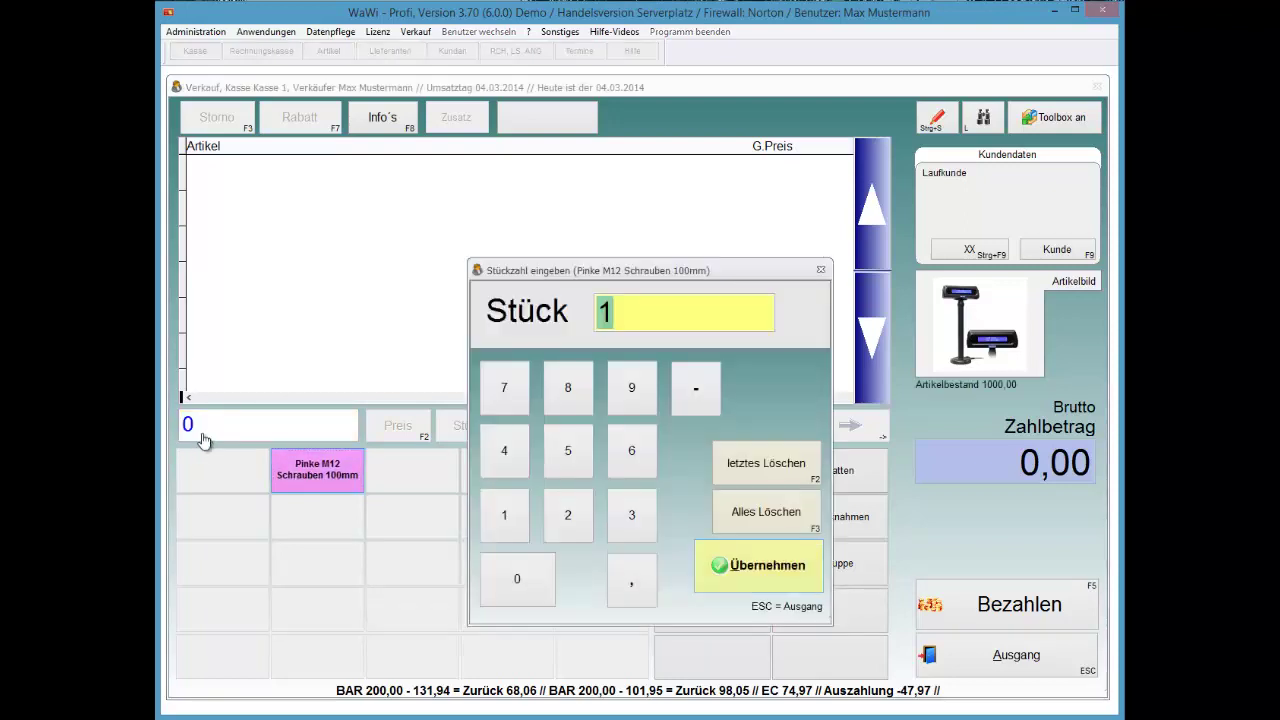
pyautogui.press('Return')
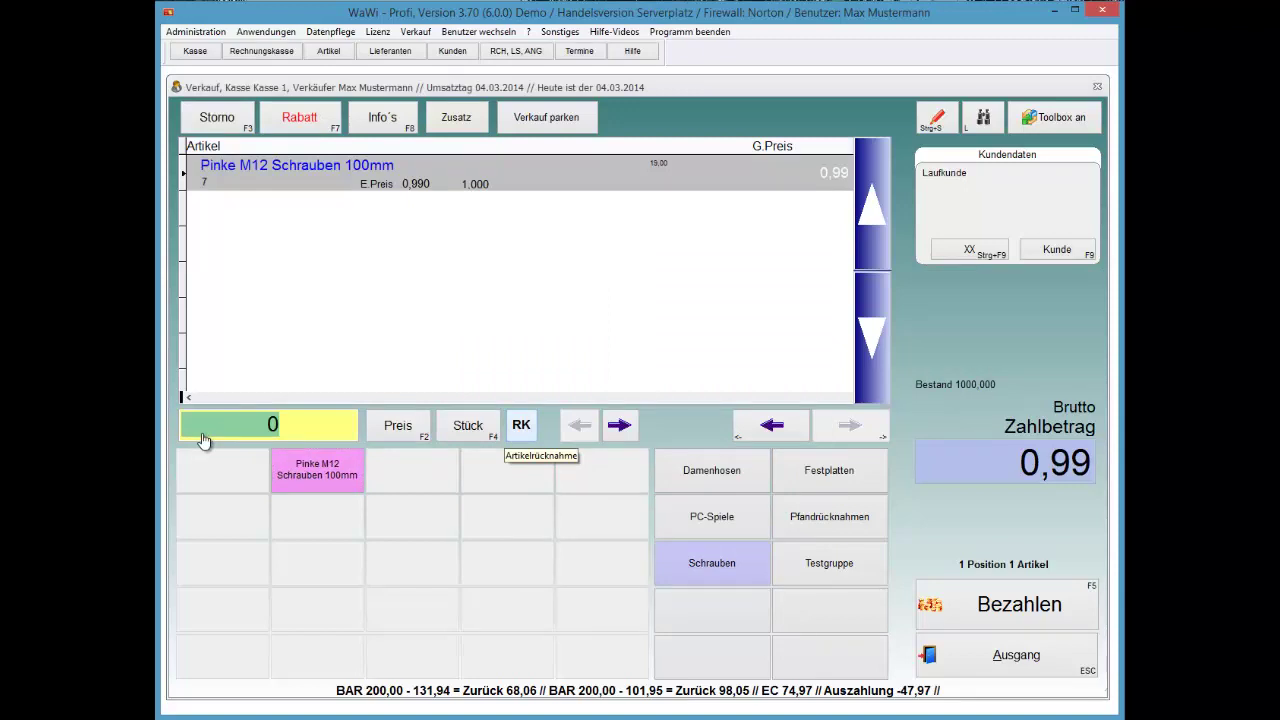
# - Turn the Pinke M12 Schrauben 100mm line into an article return and accept the return
pyautogui.press('Return')
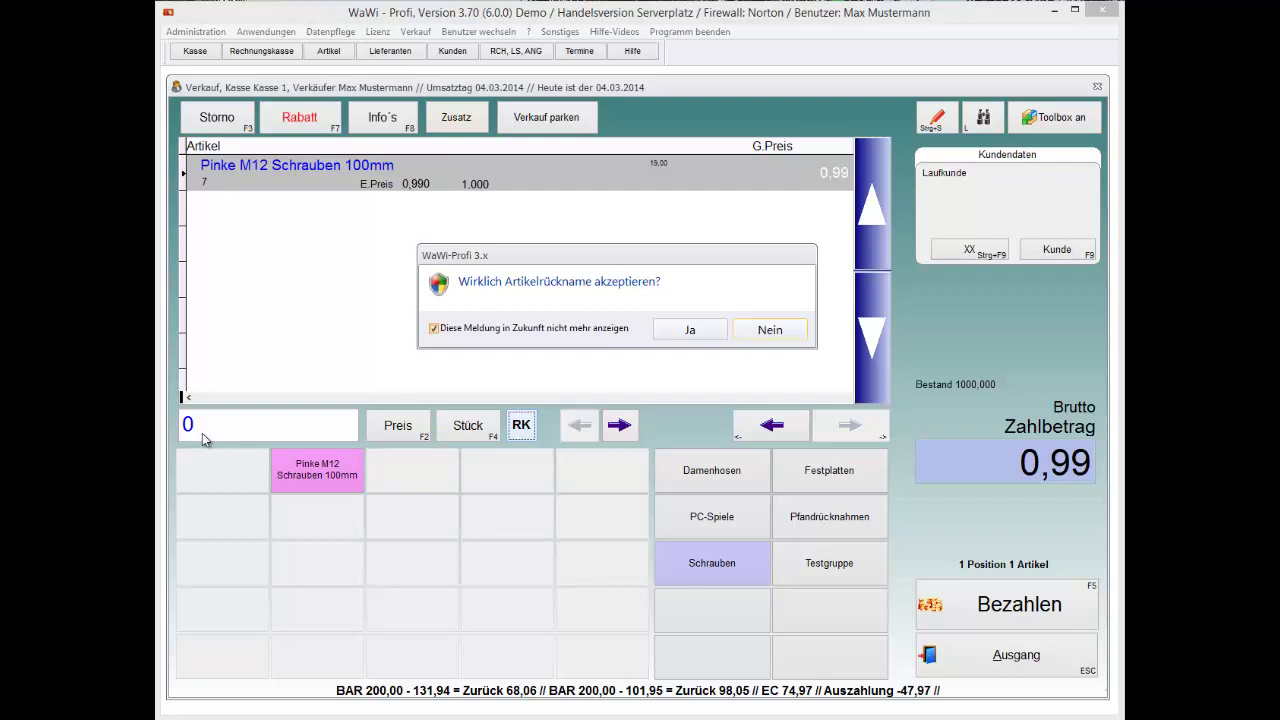
pyautogui.press('Left')
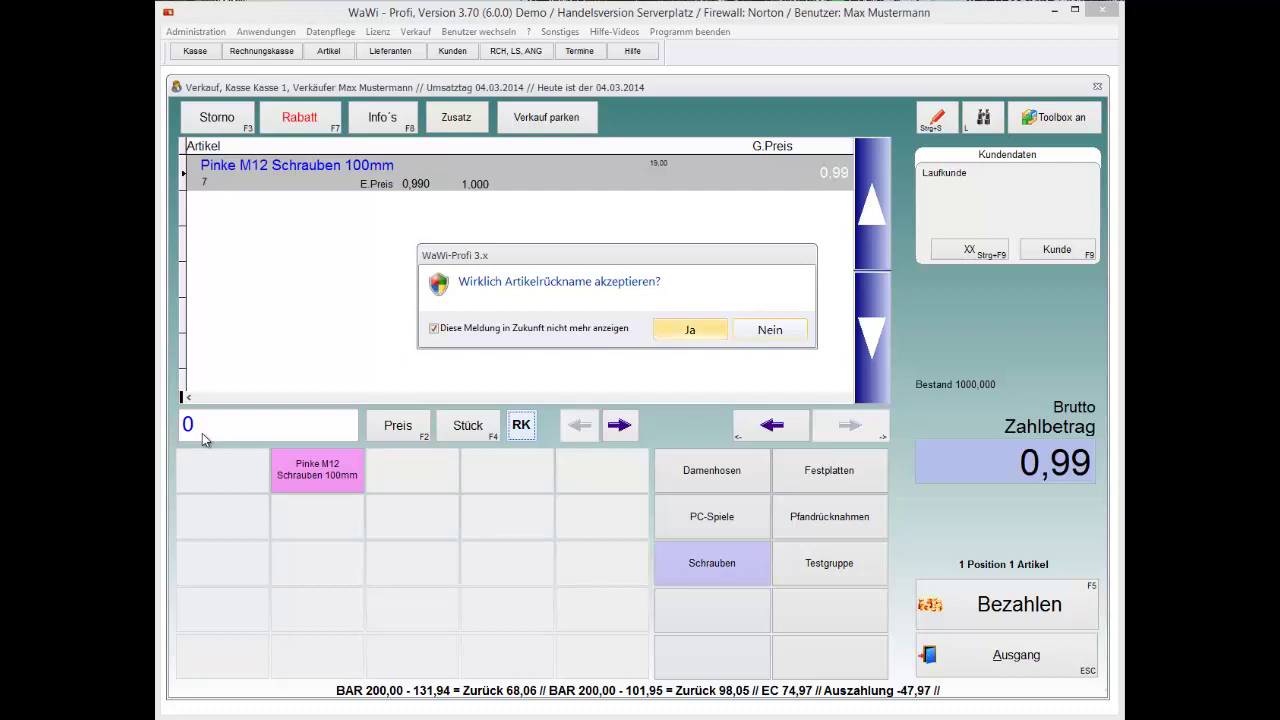
pyautogui.press('Return')
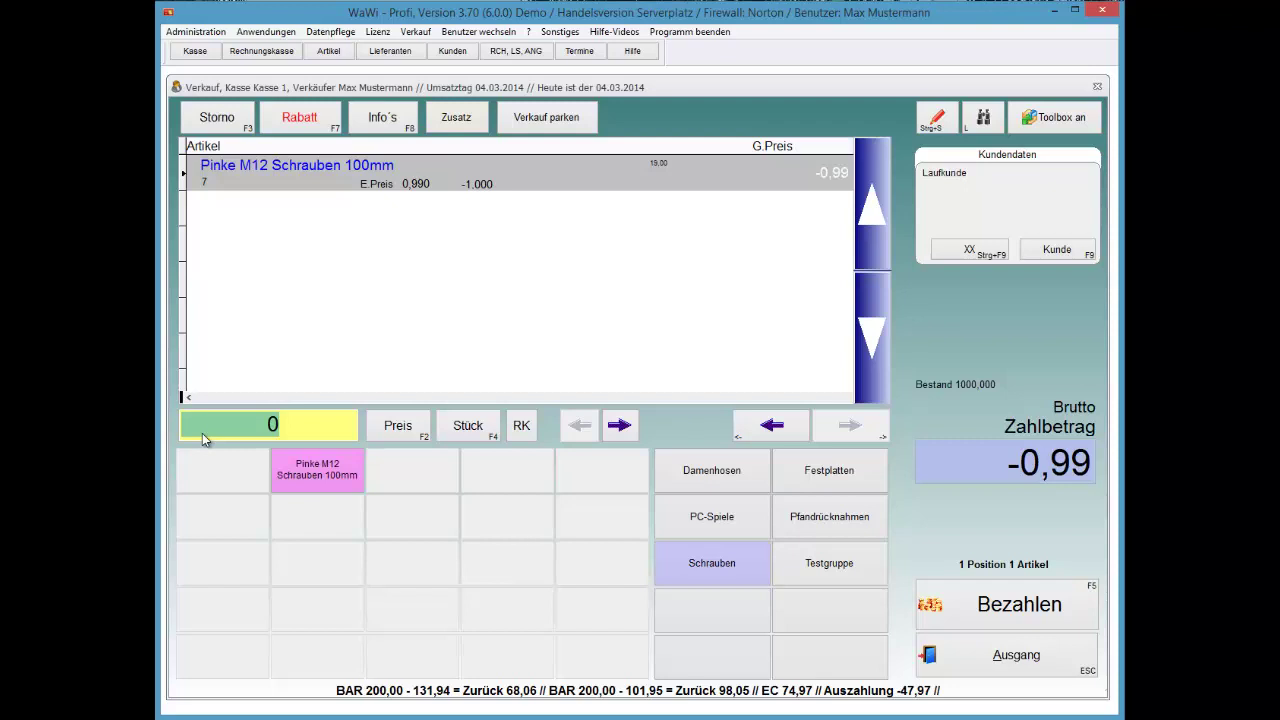
# - Add 2 pieces of Die lustigen Ninjakämpfer from the PC-Spiele group to the article return
pyautogui.press('Up')
pyautogui.press('Return')
pyautogui.press('Return')
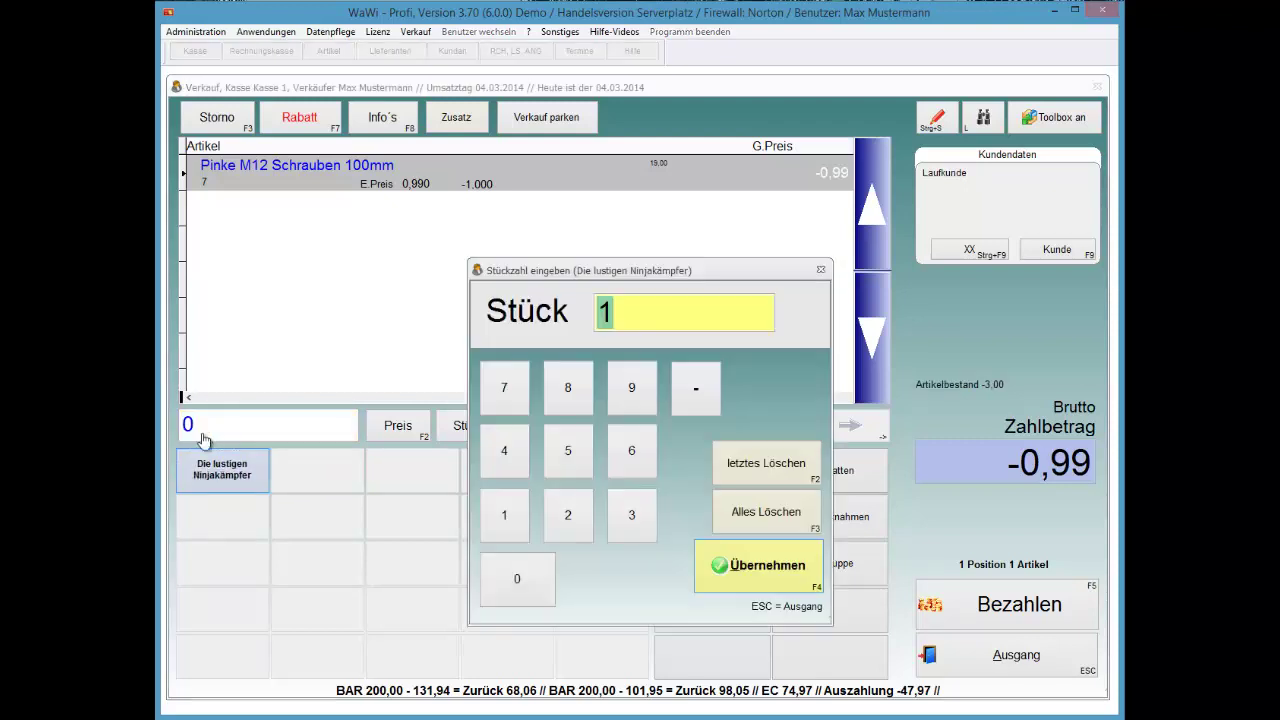
pyautogui.write('2')
pyautogui.press('Return')
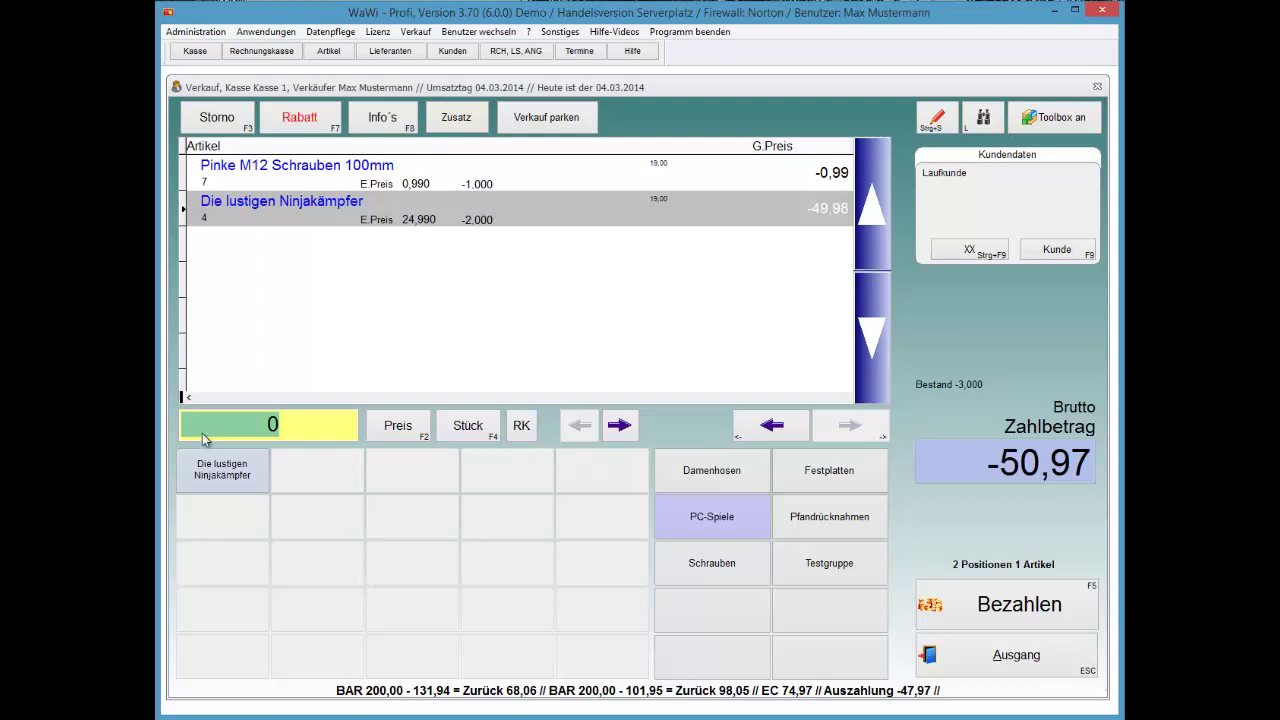
# - Reverse the article return on the Pinke M12 Schrauben 100mm line and accept the reversal
pyautogui.press('Up')
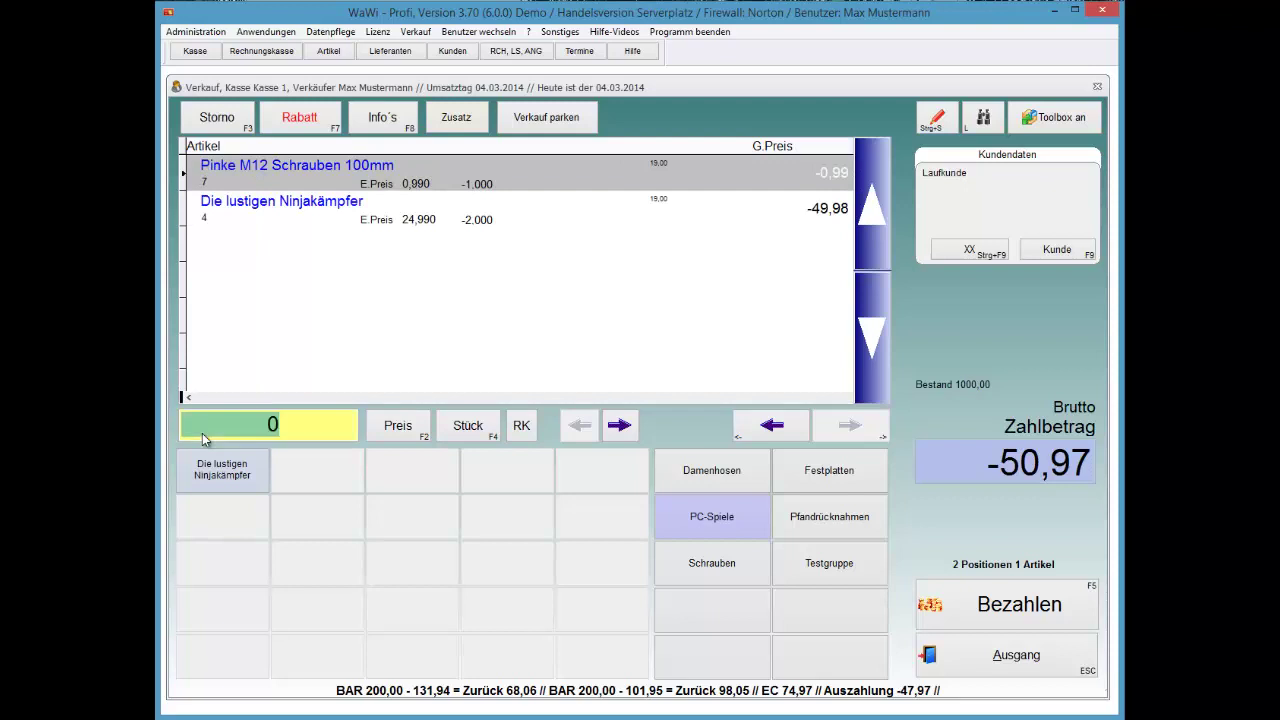
pyautogui.click(521, 430)
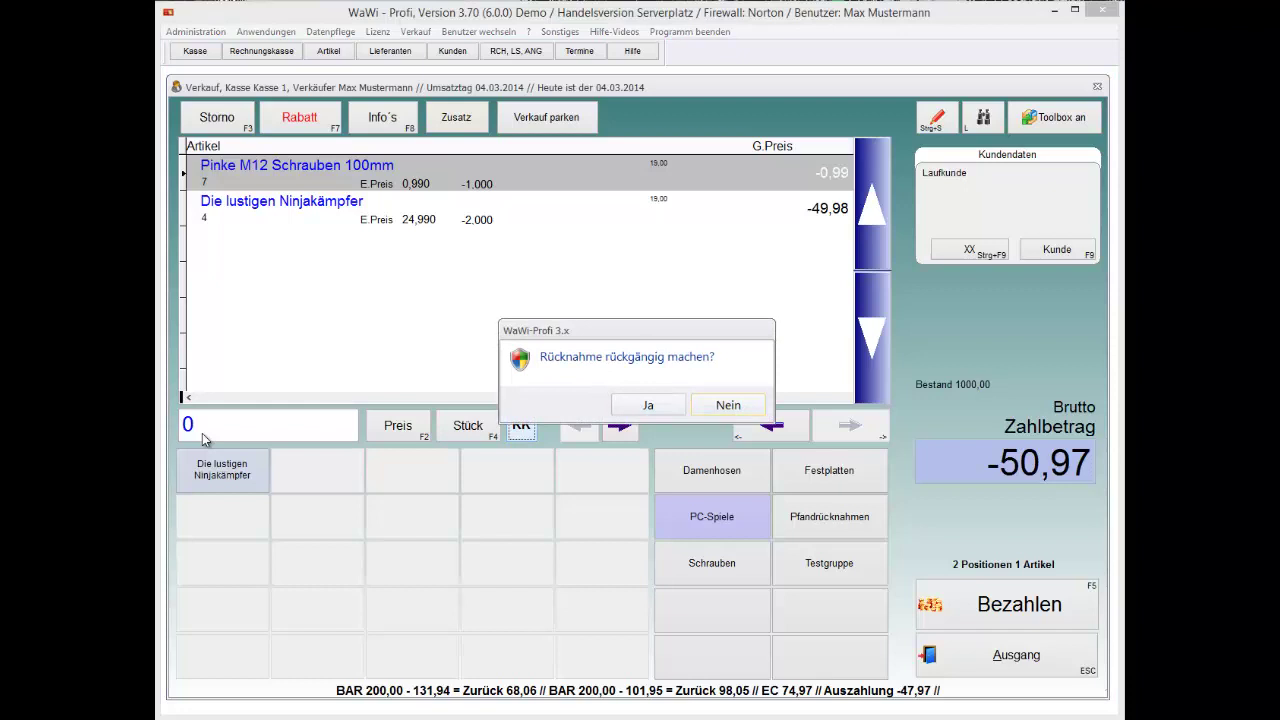
pyautogui.press('Left')
pyautogui.press('Return')
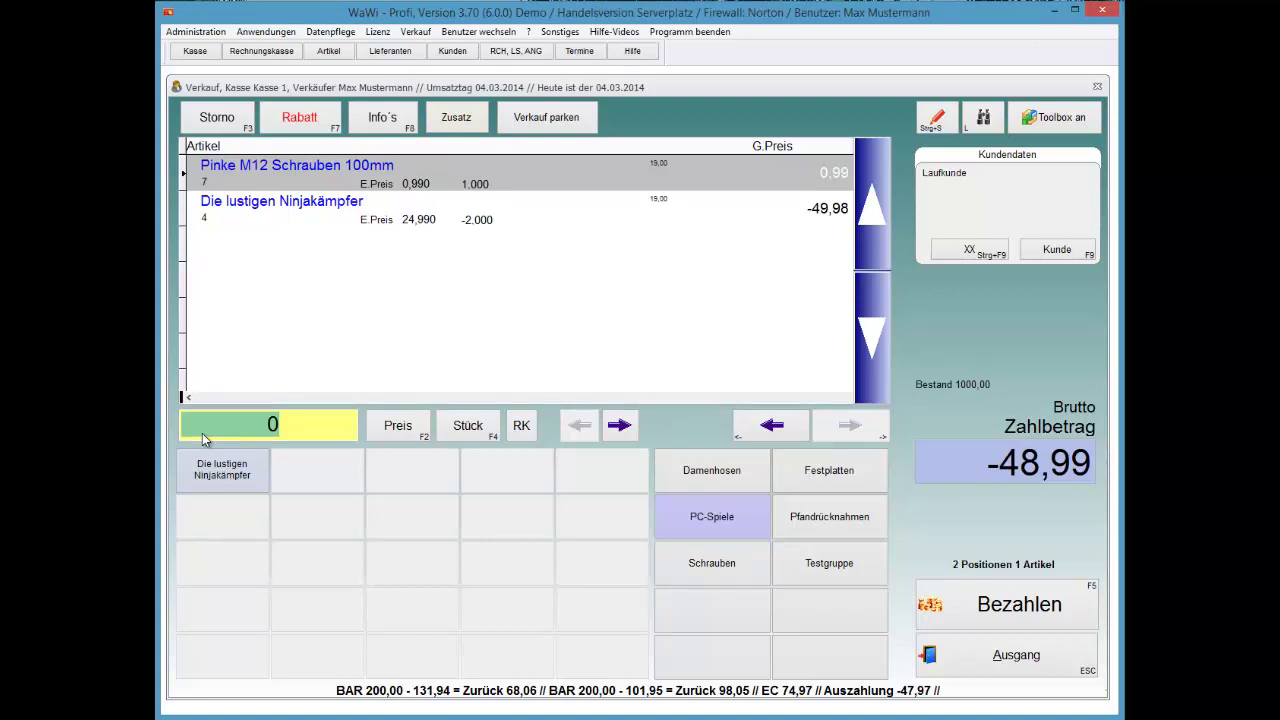
# - Reverse the article return on the Die lustigen Ninjakämpfer line as well and accept the reversal
pyautogui.press('Down')
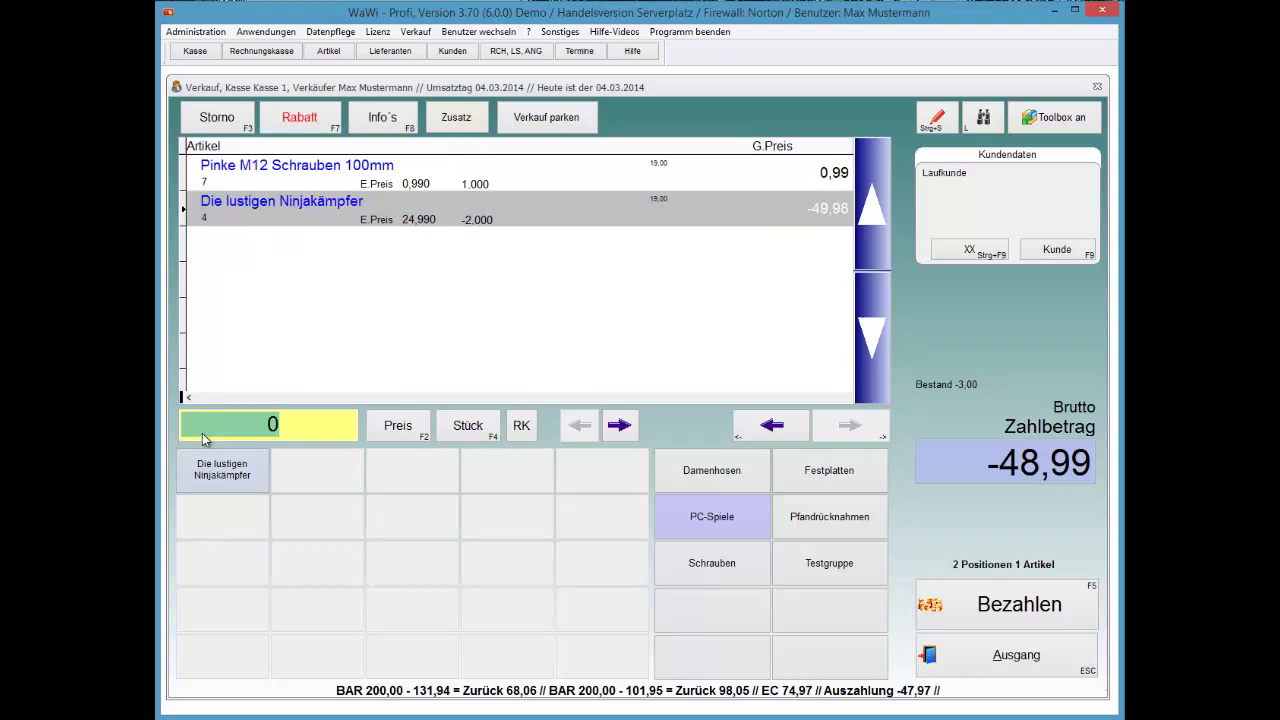
pyautogui.press('Up')
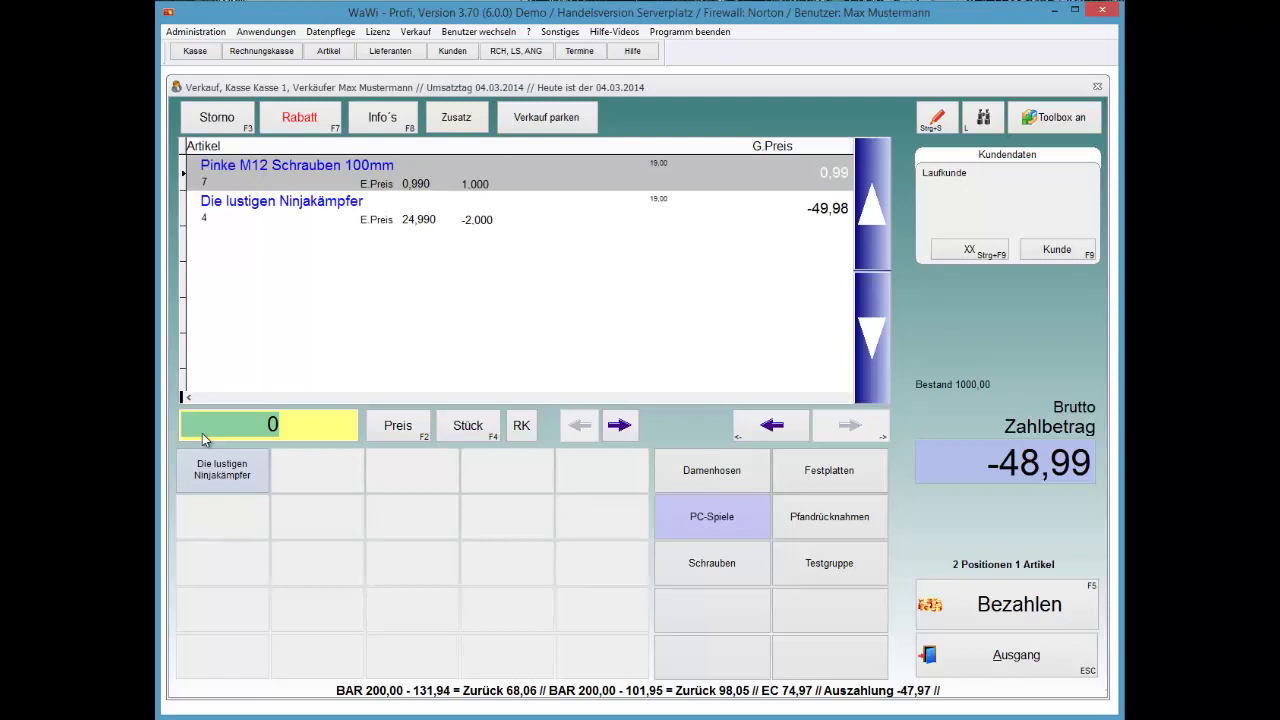
pyautogui.press('Down')
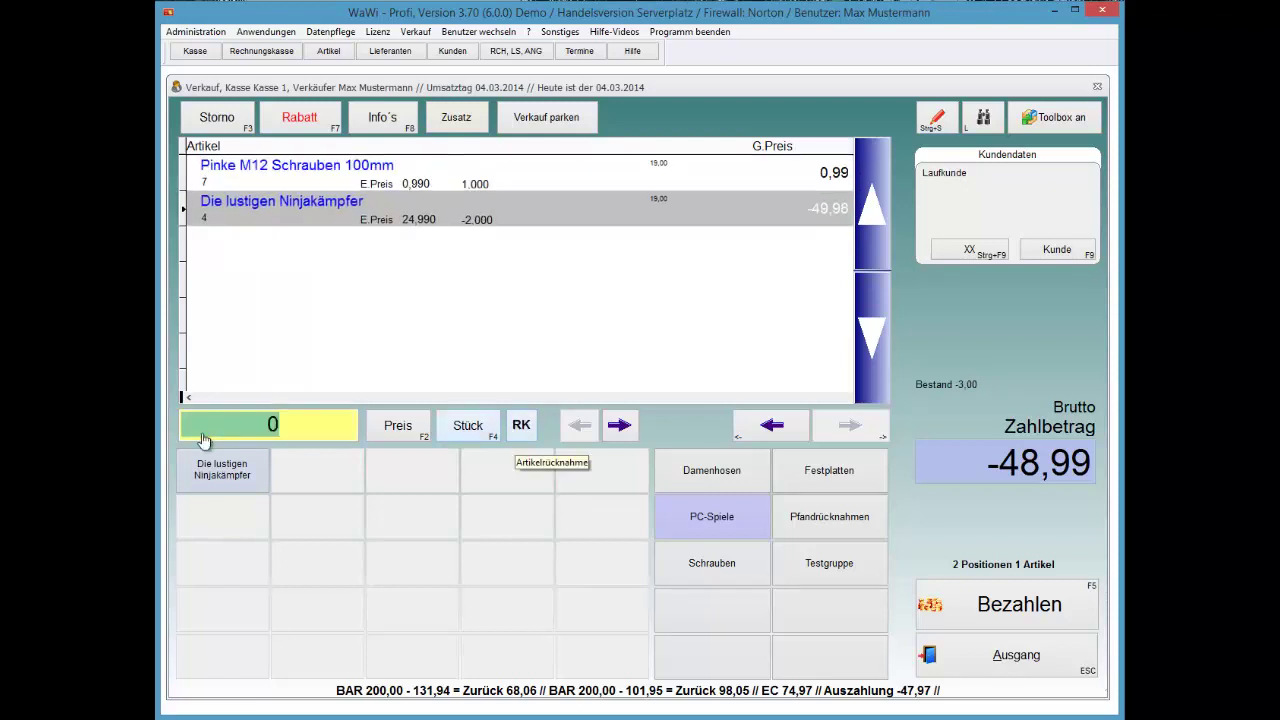
pyautogui.click(518, 429)
pyautogui.press('Return')
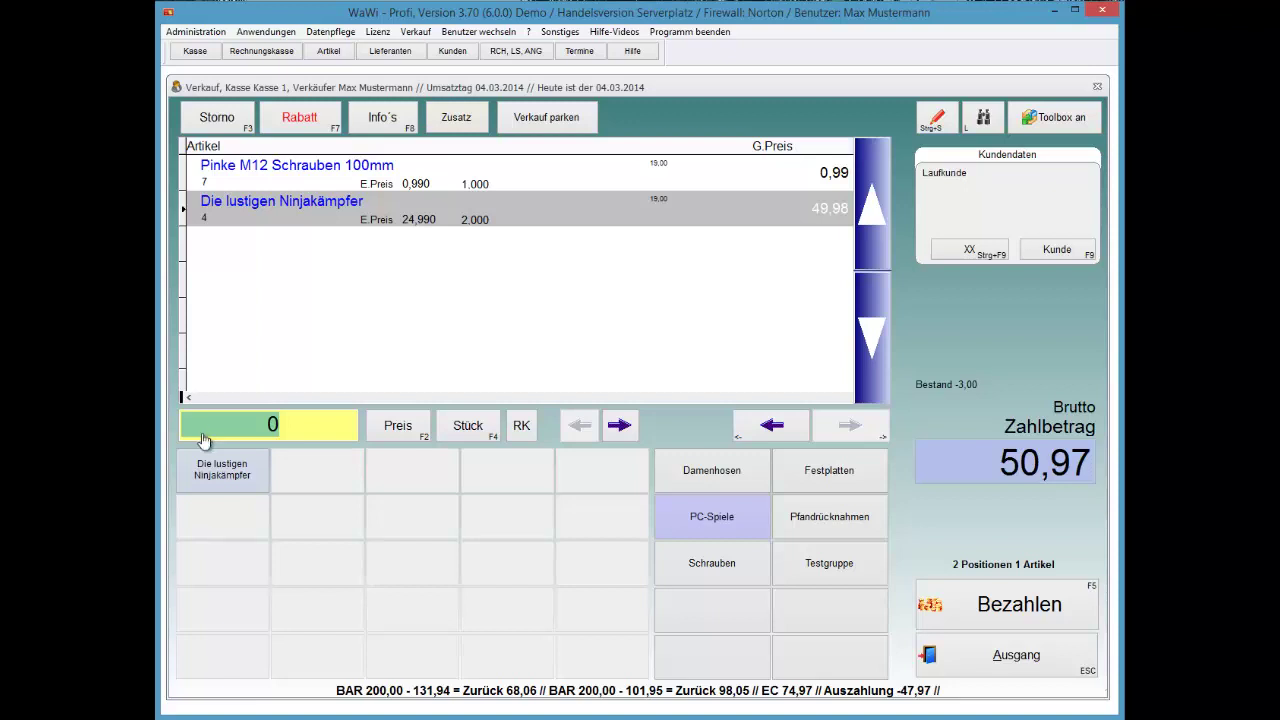
# - Add 1 piece of Heutiger Artikel from the Damenhosen group to the sale
pyautogui.press('Tab')
pyautogui.press('Tab')
pyautogui.press('Tab')
pyautogui.press('Tab')
pyautogui.press('Left')
pyautogui.press('Up')
pyautogui.press('Return')
pyautogui.press('Down')
pyautogui.press('Tab')
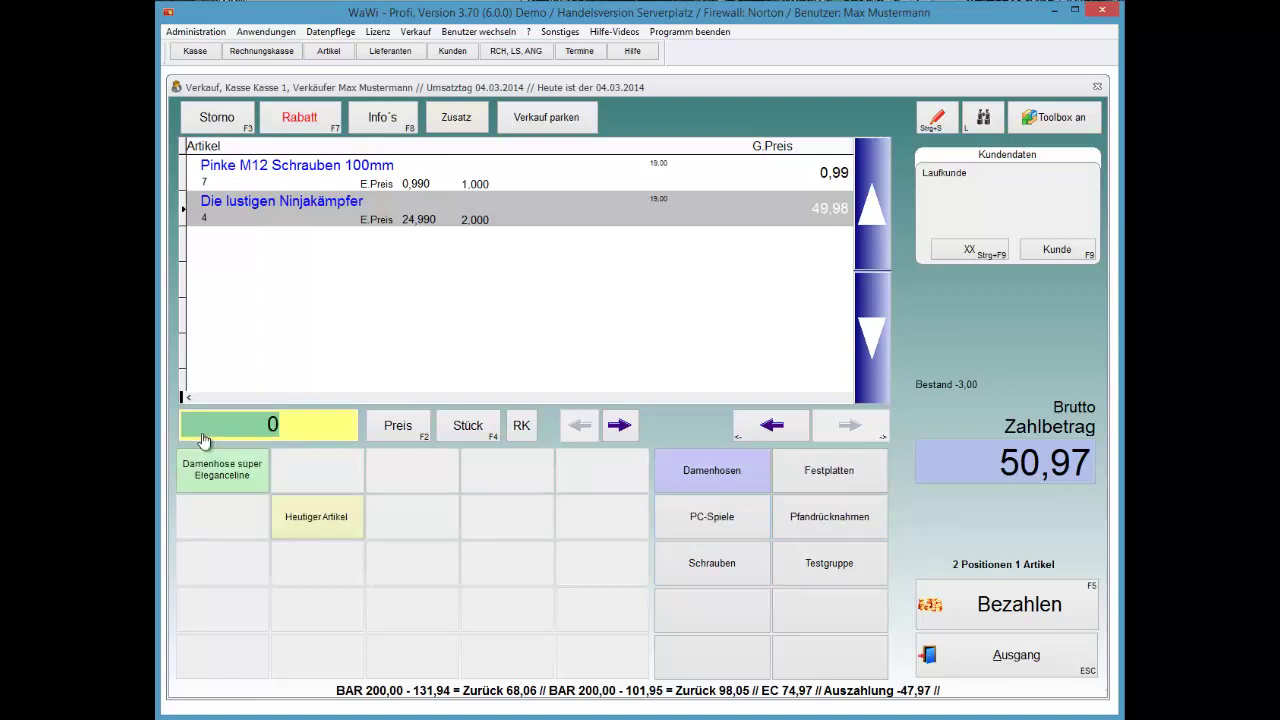
pyautogui.press('Tab')
pyautogui.press('Return')
pyautogui.write('1')
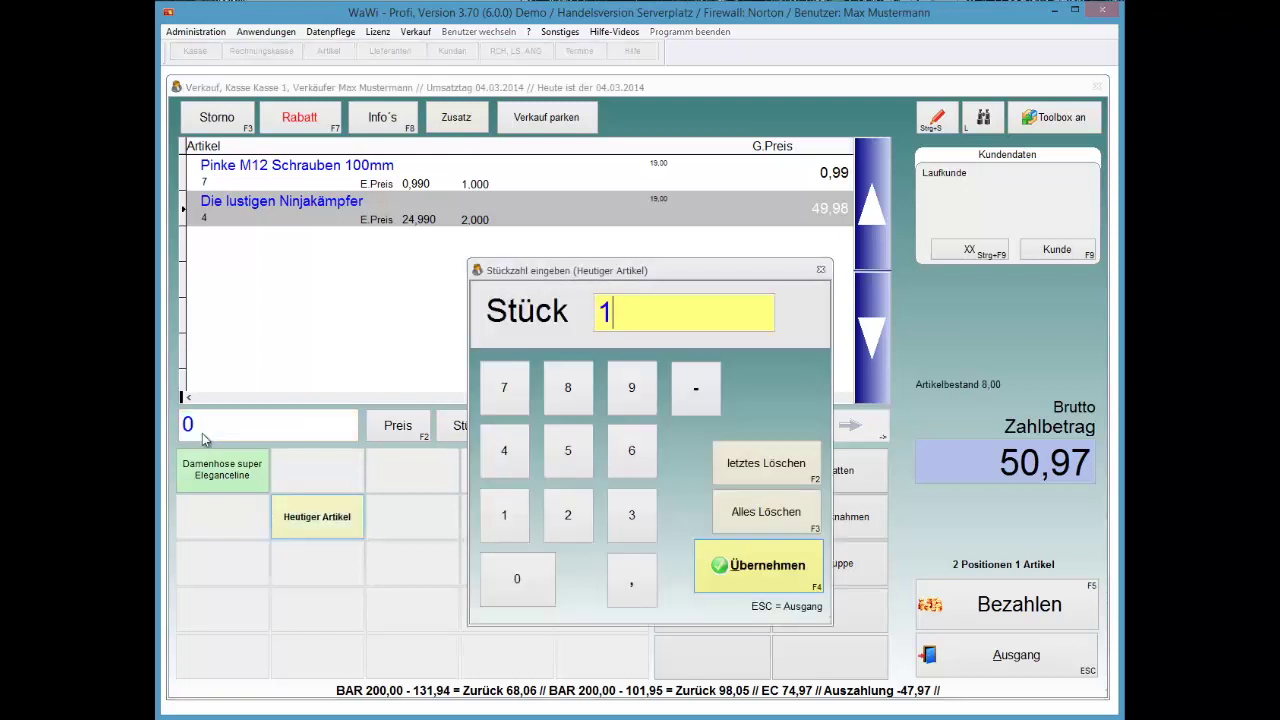
pyautogui.press('Return')
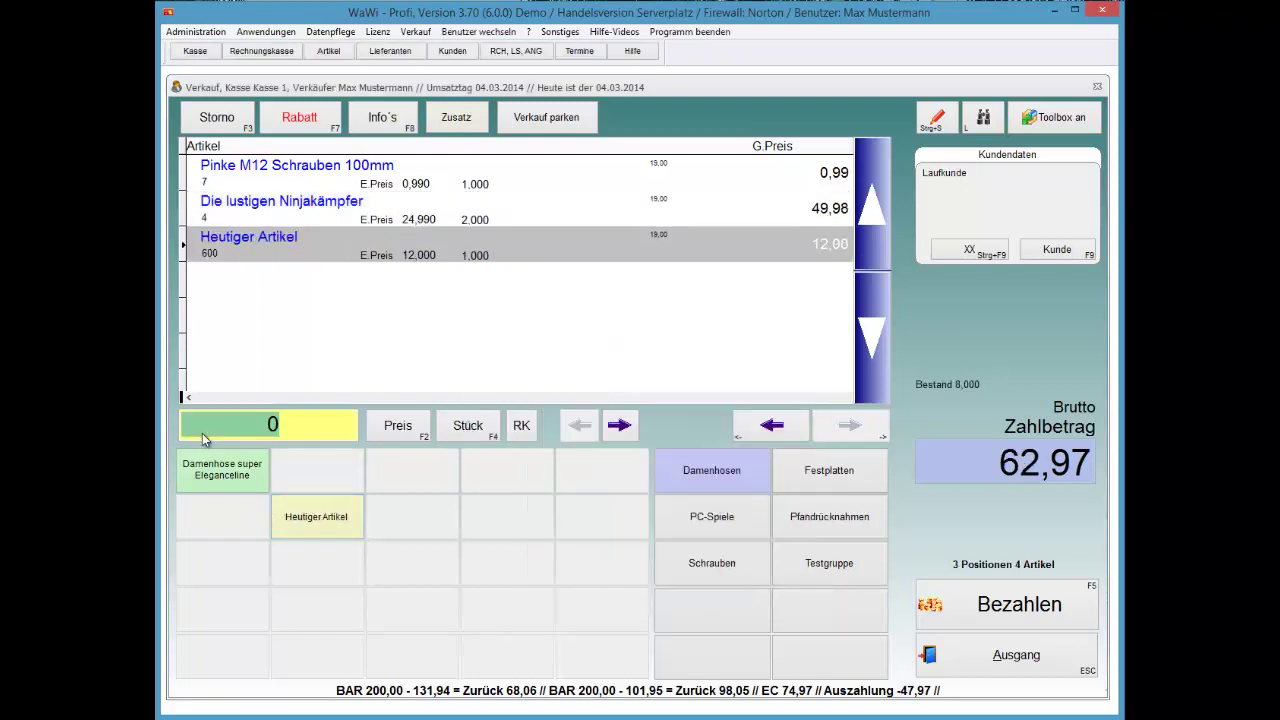